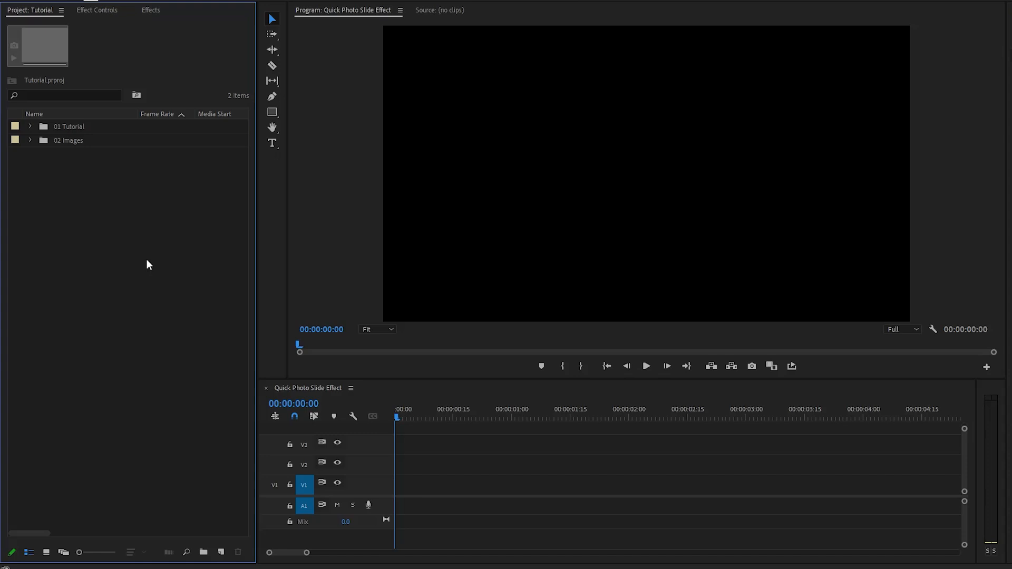
Import all 15 images from the Images folder into the 02 Images bin.
key("alt+Tab")
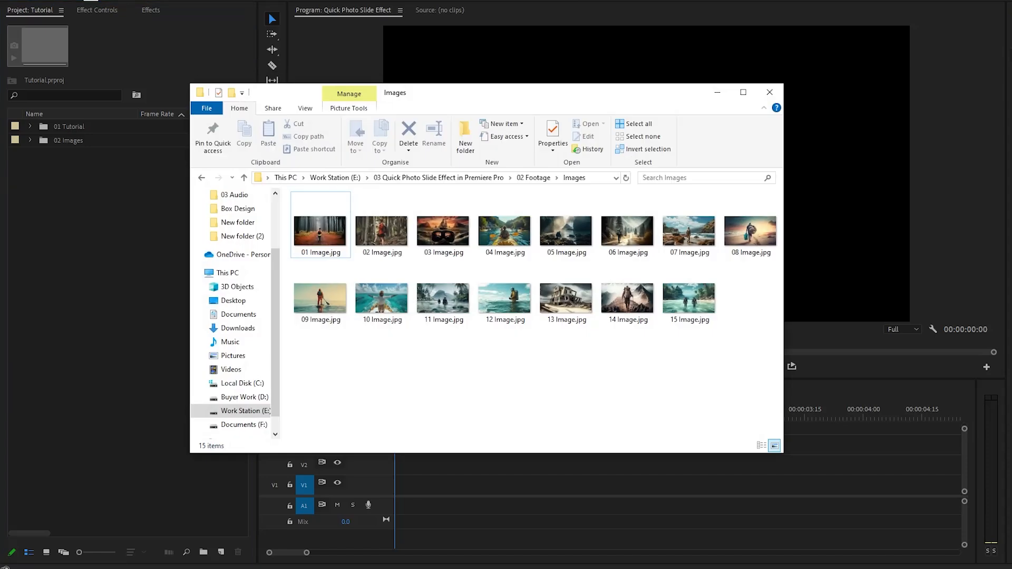
left_click_drag(321, 357, 751, 248)
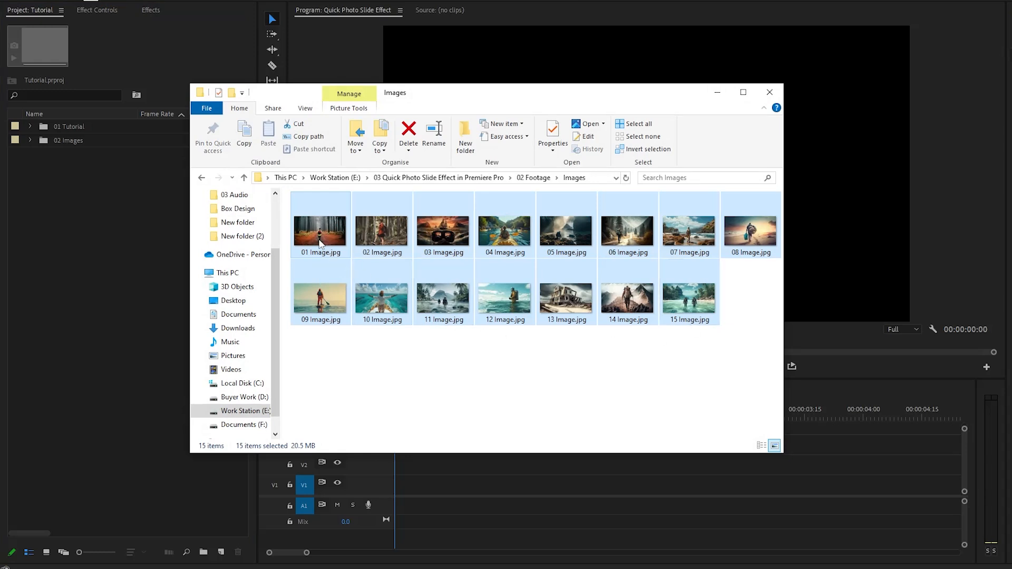
left_click_drag(320, 241, 68, 140)
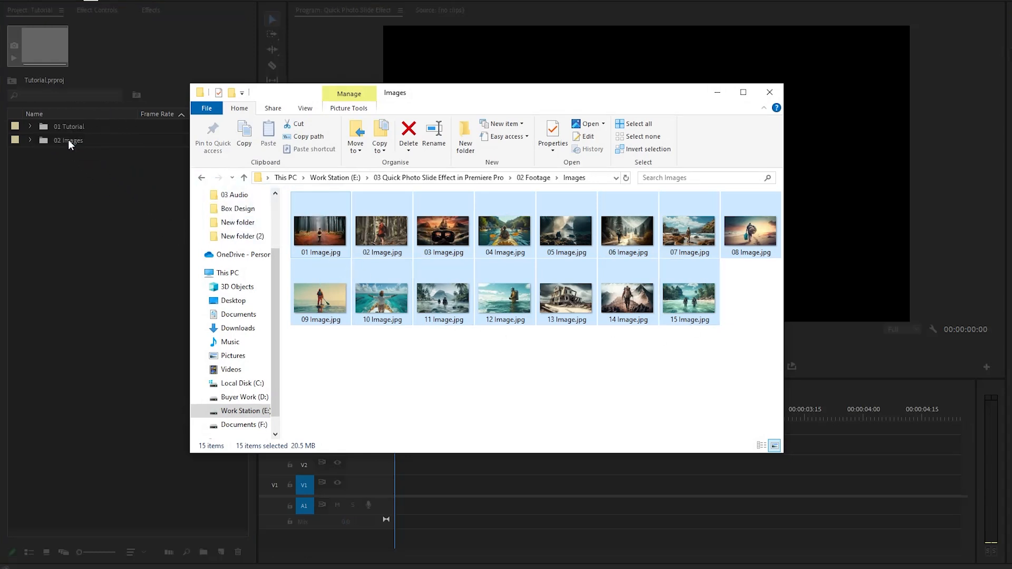
left_click(67, 216)
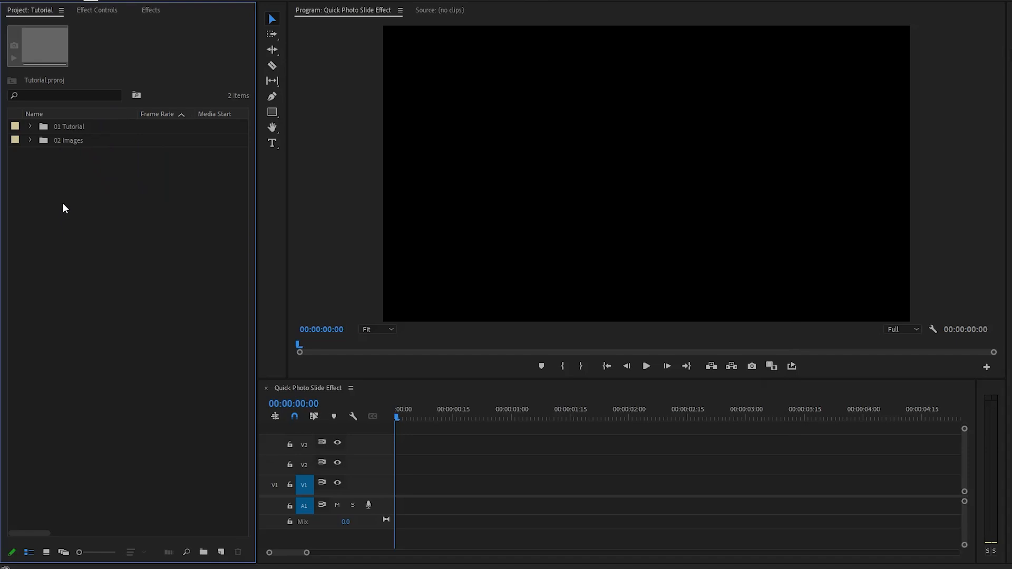
Select all 15 images in the bin and change their clip speed/duration.
left_click(30, 140)
left_click(81, 153)
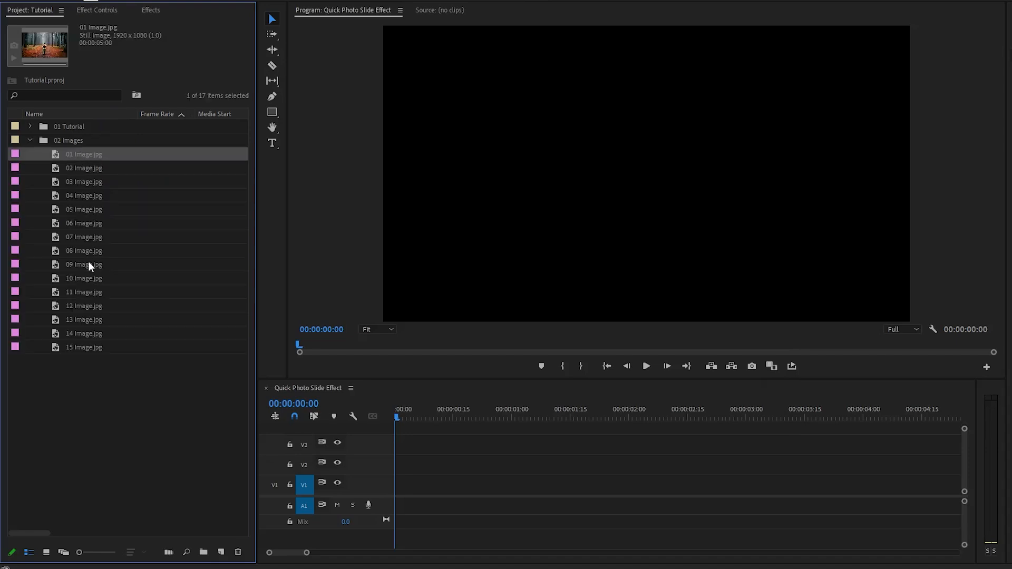
left_click(80, 346, "shift")
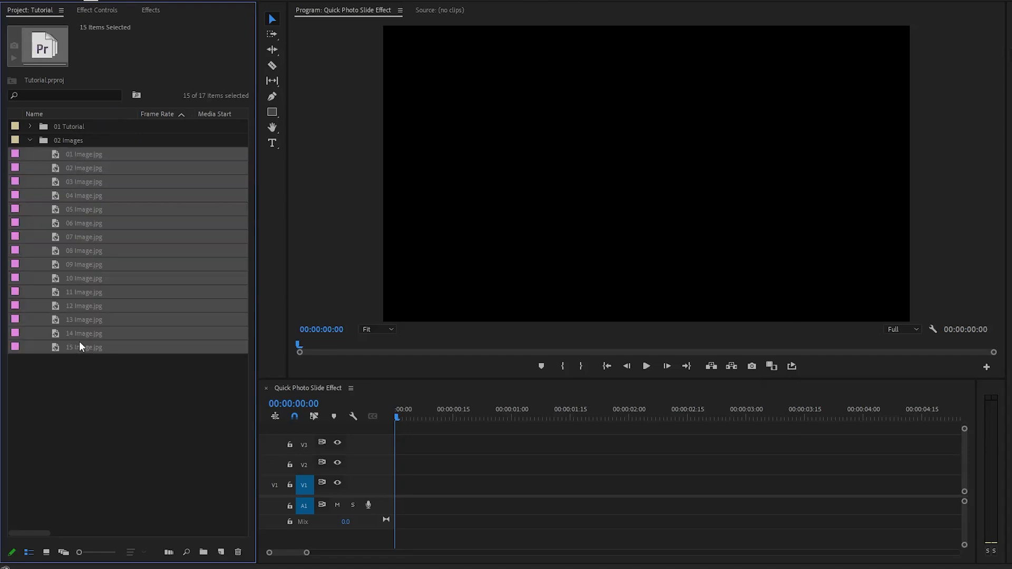
right_click(95, 154)
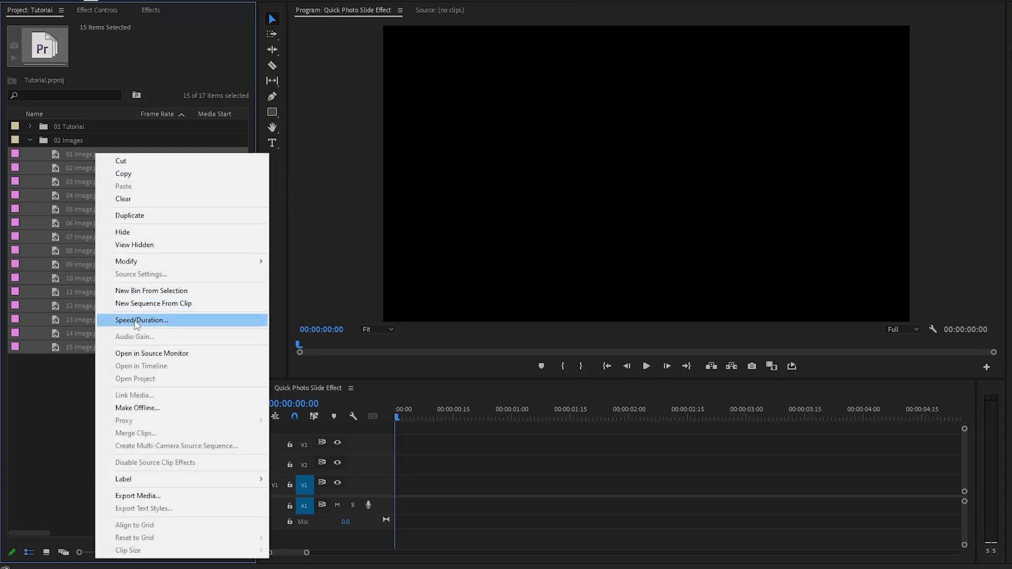
left_click(137, 321)
left_click(546, 261)
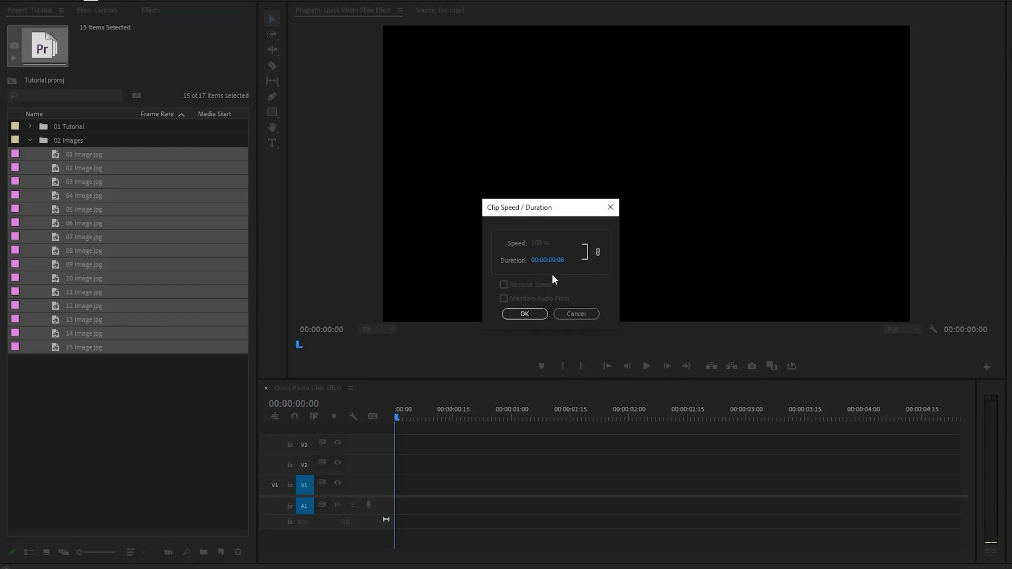
left_click(532, 315)
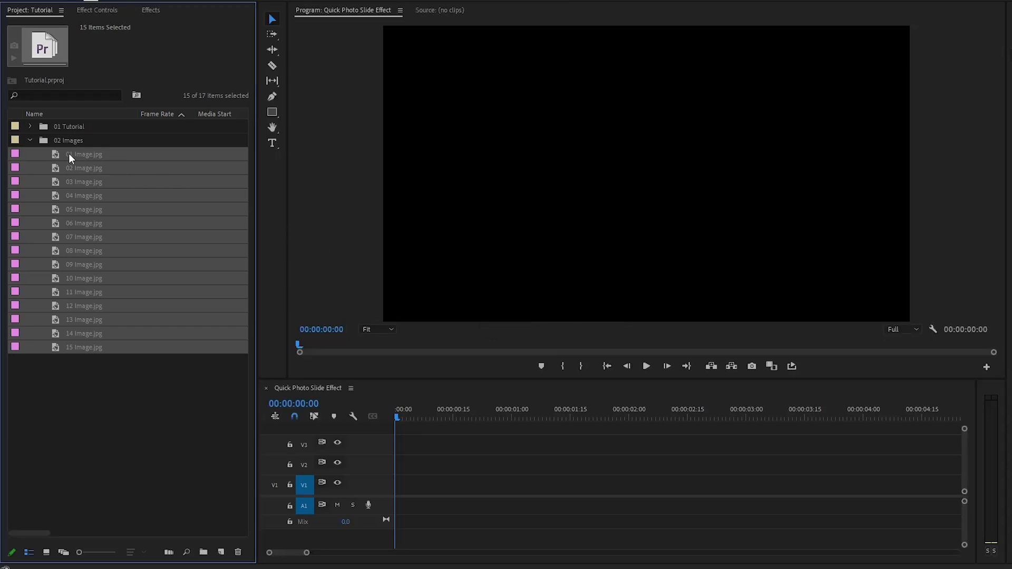
Add the selected images in order to track V1 of the sequence and play it back.
left_click_drag(69, 154, 403, 484)
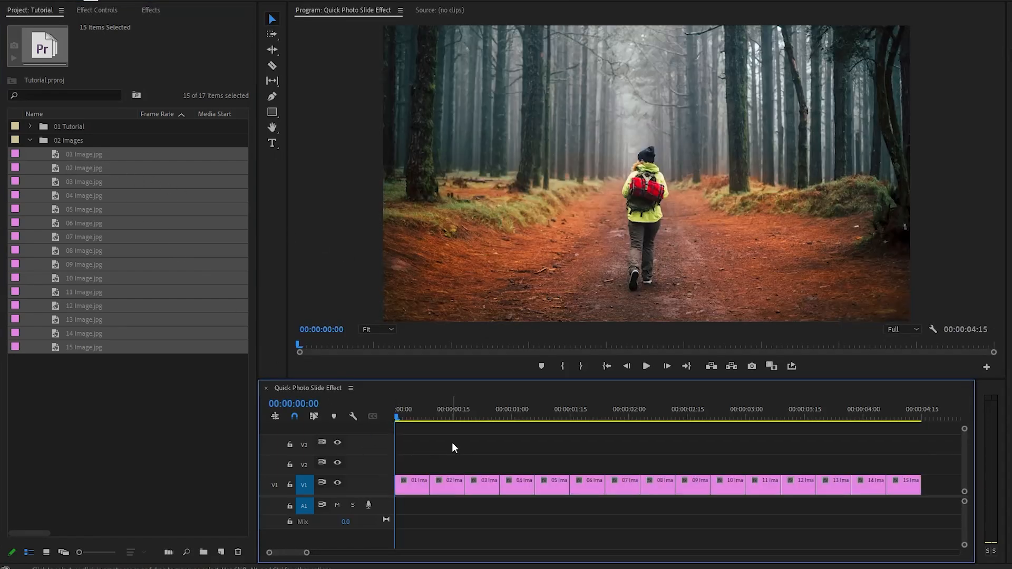
key("space")
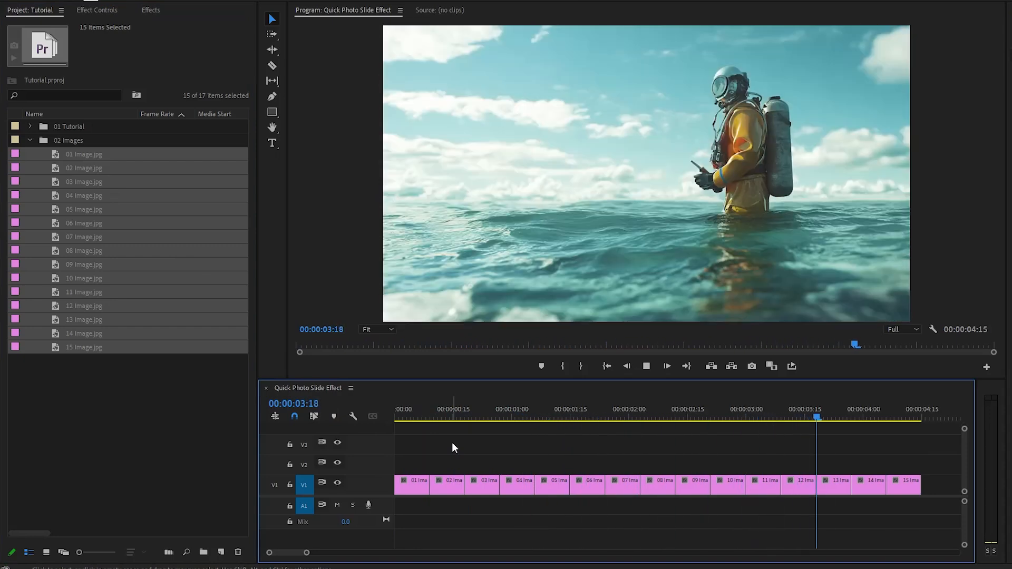
Apply the Transform effect to the first image clip.
left_click(423, 419)
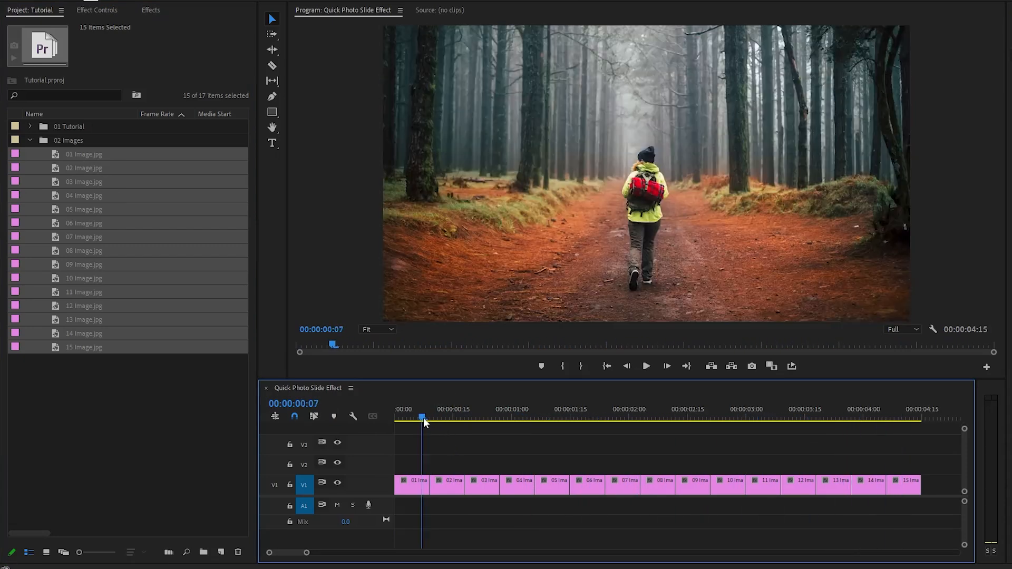
left_click_drag(425, 422, 417, 421)
left_click_drag(306, 552, 283, 552)
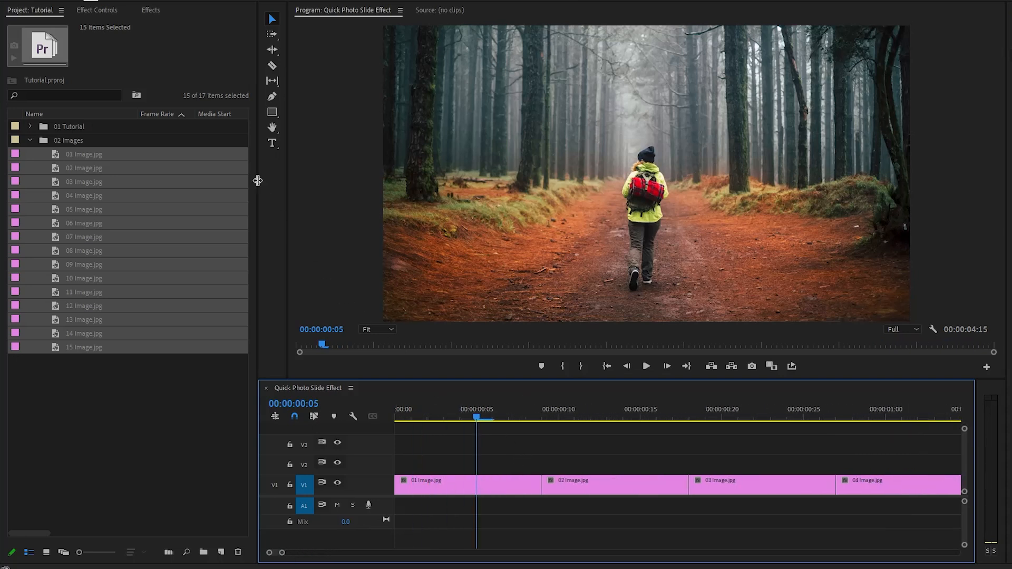
left_click(152, 10)
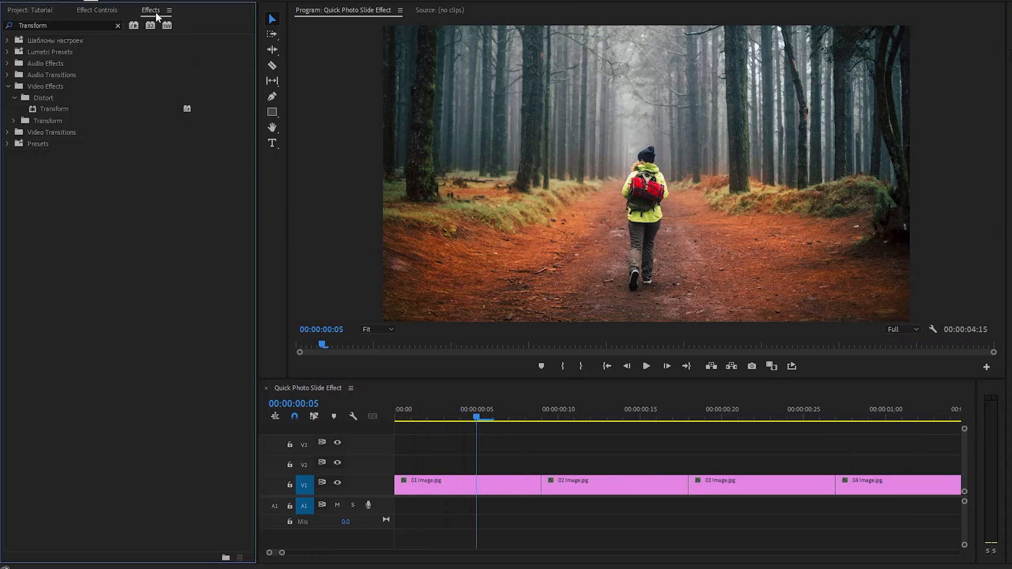
left_click(68, 110)
left_click_drag(52, 109, 433, 482)
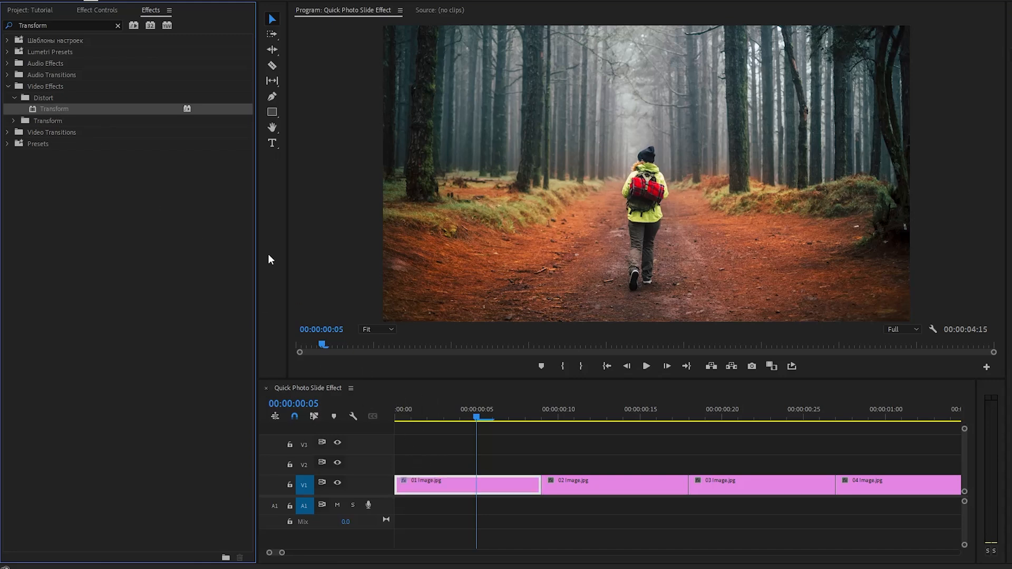
Search the effects for Bright and apply Brightness & Contrast to the first image clip.
left_click(118, 25)
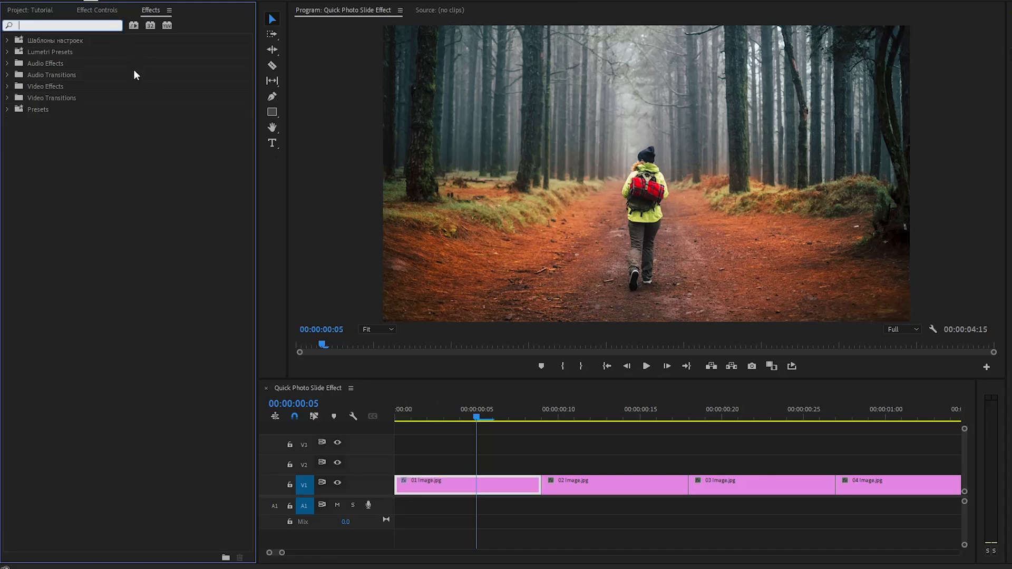
type("Bright")
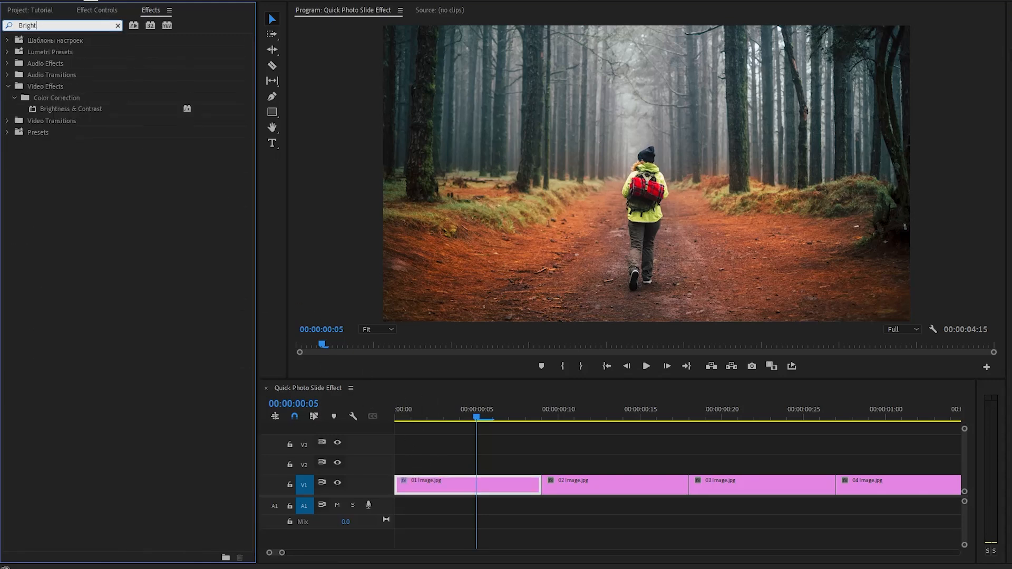
left_click(86, 110)
left_click_drag(86, 110, 442, 481)
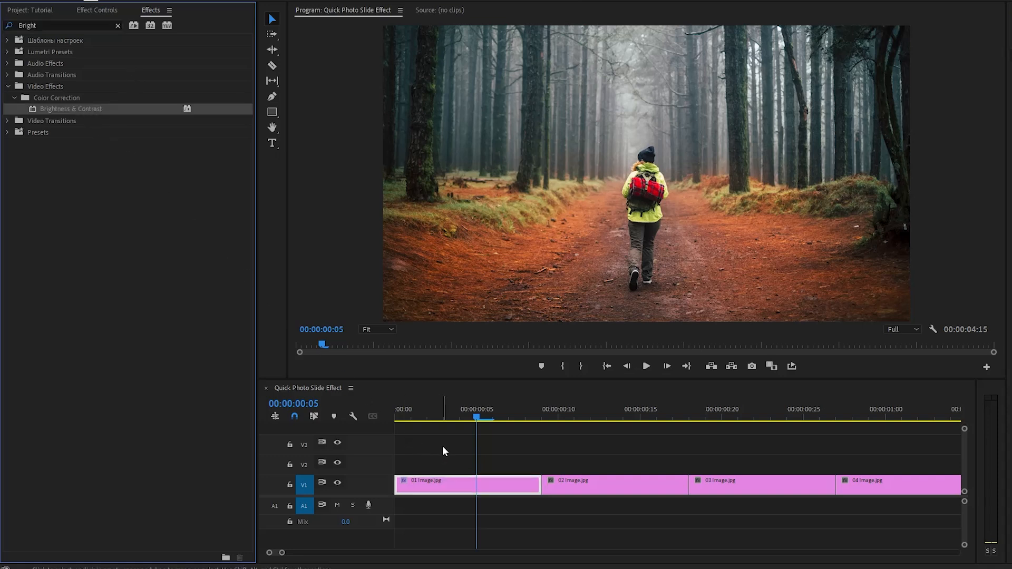
At the clip's start, enable Scale keyframing in the Transform effect and set Scale to 150.
left_click(113, 11)
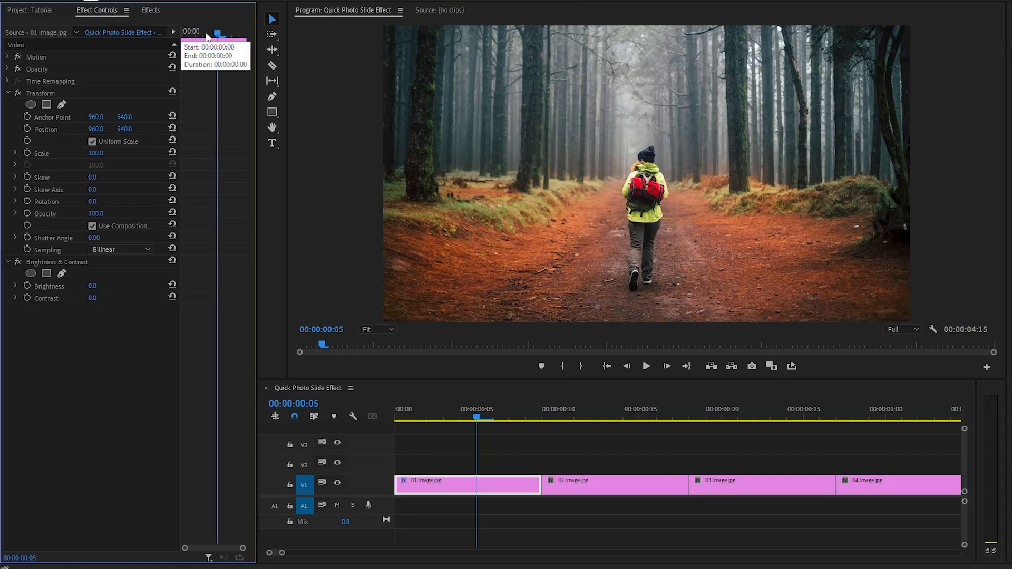
left_click_drag(217, 33, 181, 38)
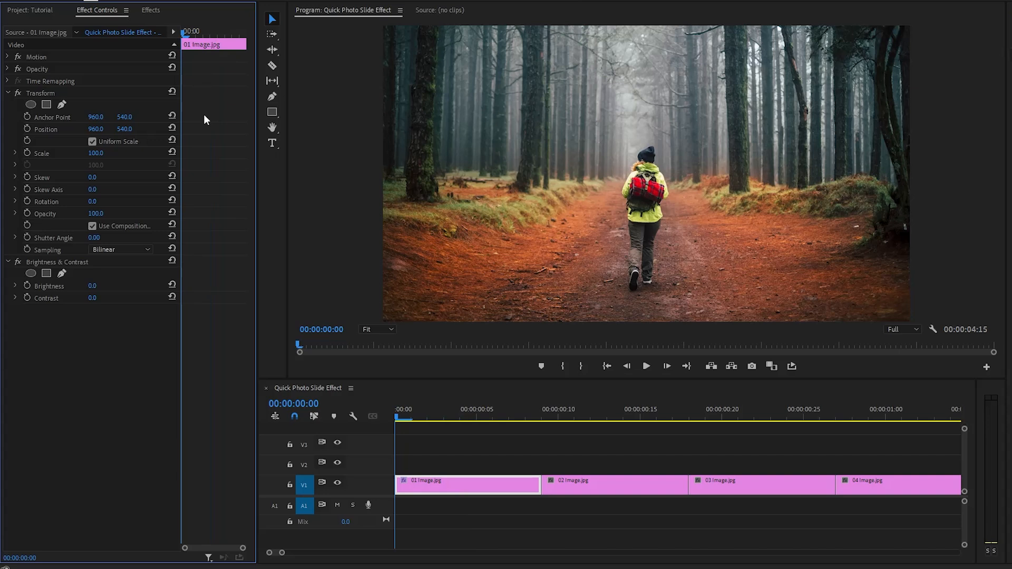
left_click(28, 153)
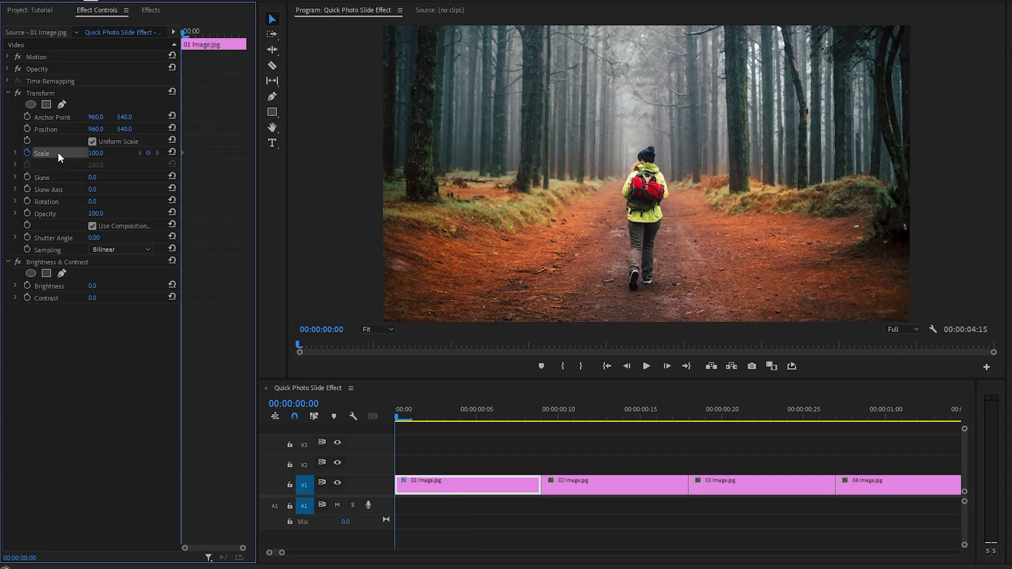
left_click(96, 154)
type("150")
key("Return")
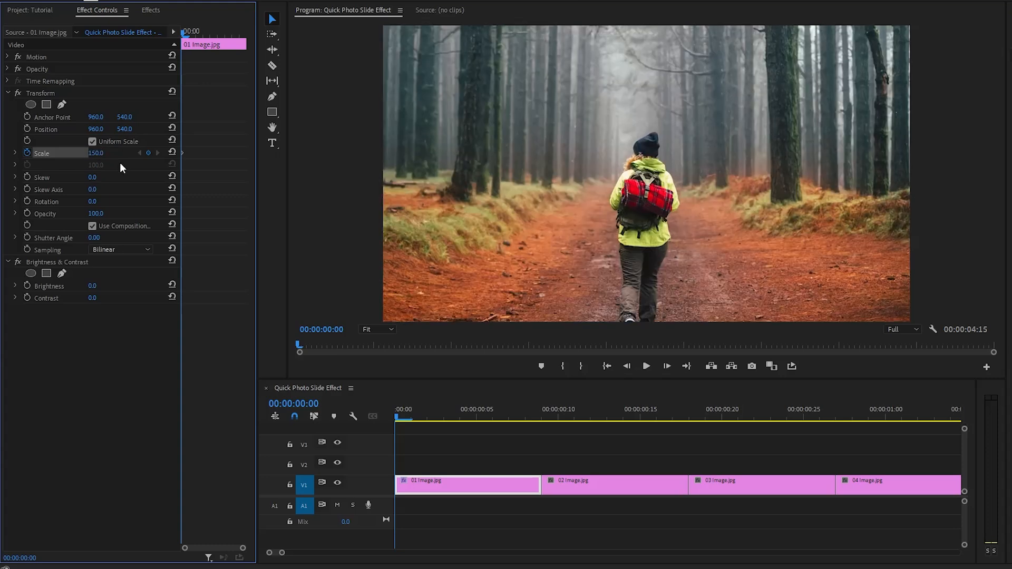
At 00:00:00:06 set the Transform Scale to 100 and apply Ease In to that keyframe.
key("Right")
key("Right")
key("Right")
key("Right")
key("Right")
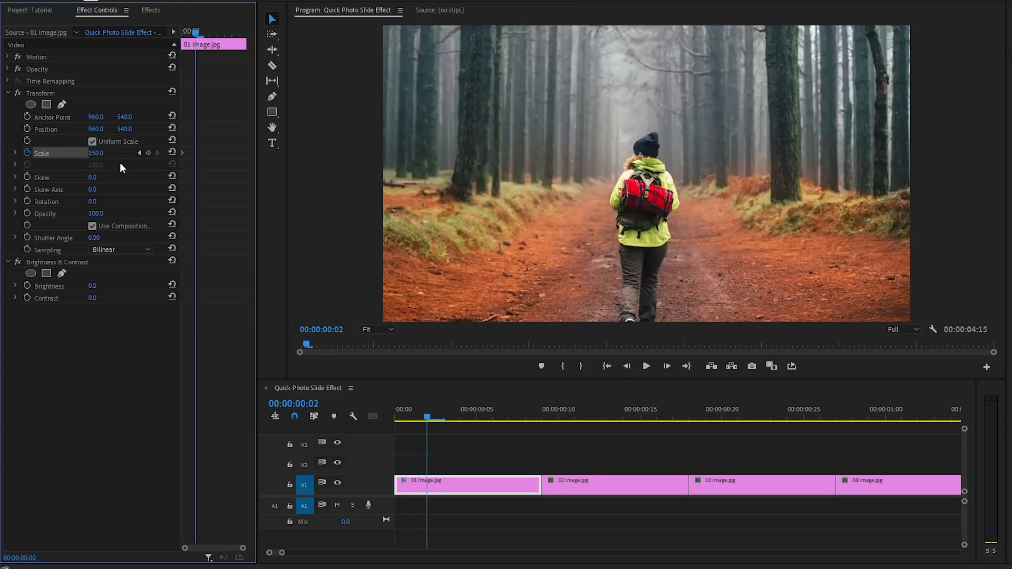
key("Right")
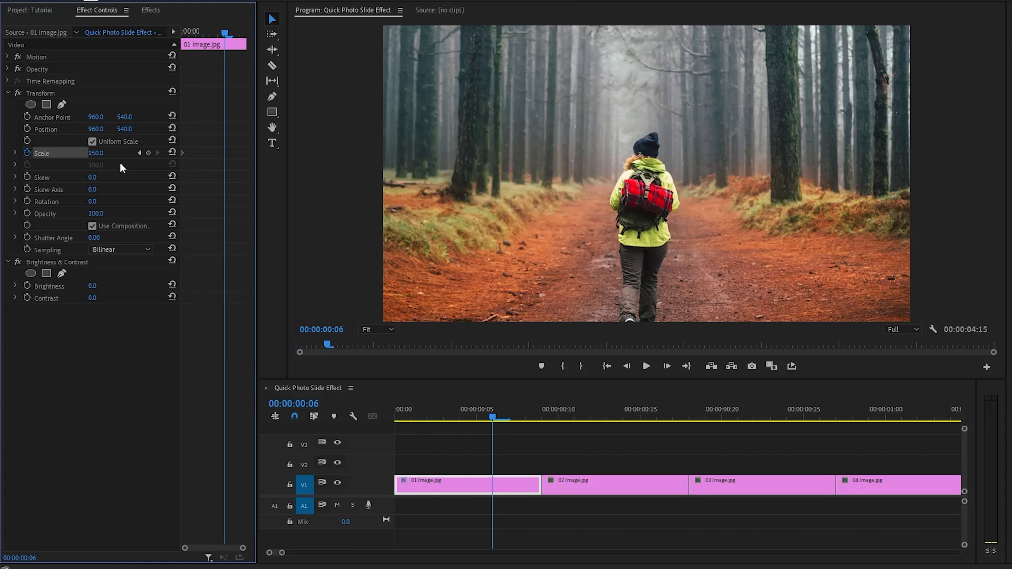
type("100")
key("Return")
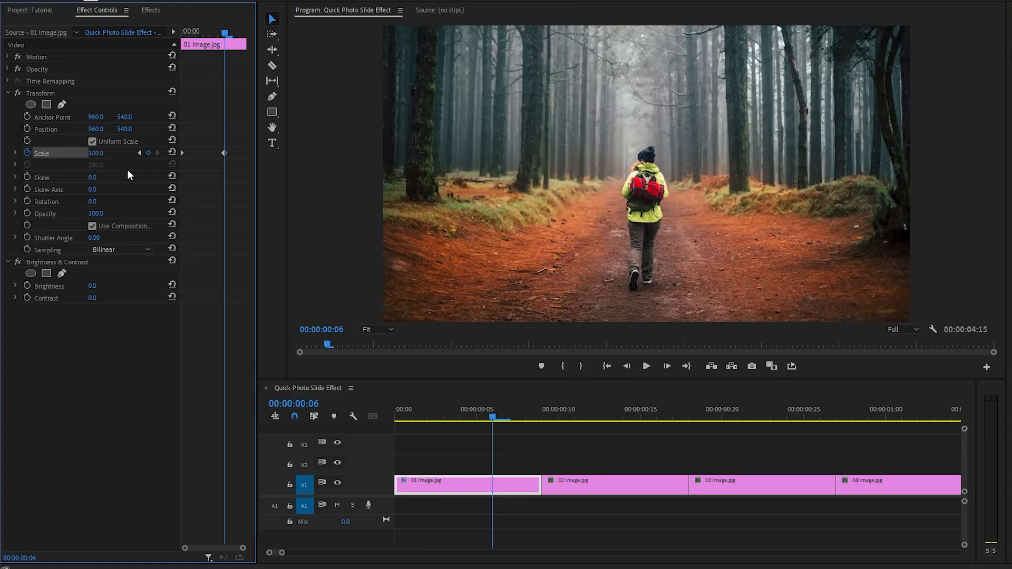
right_click(225, 153)
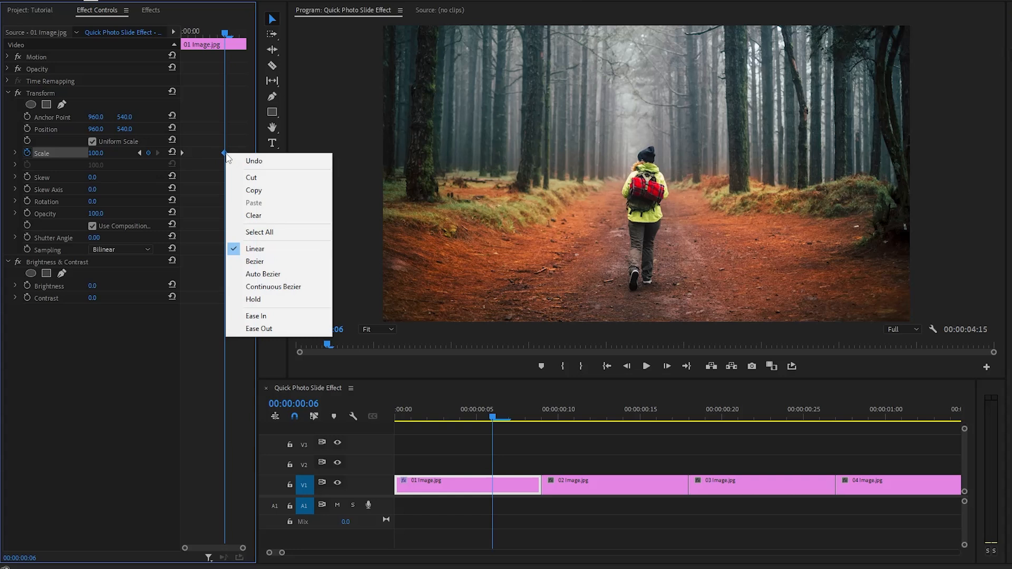
left_click(244, 316)
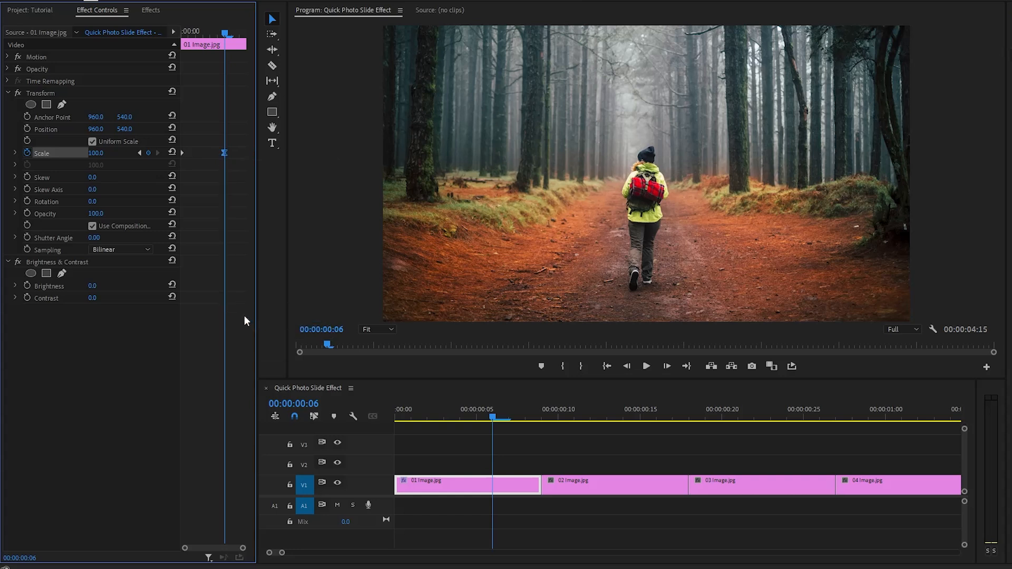
Set the Transform effect's Shutter Angle to 300.
left_click(95, 238)
type("300")
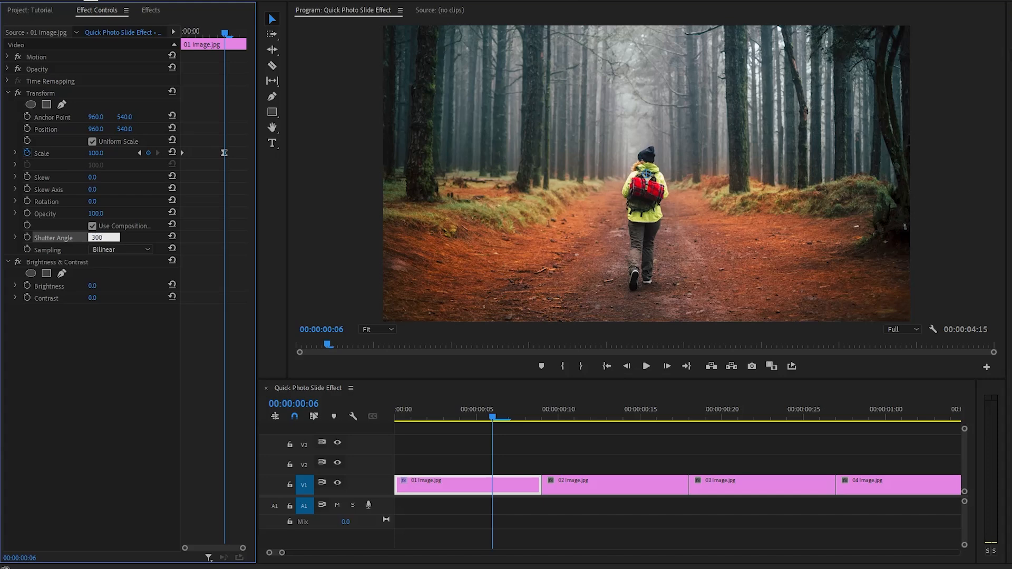
key("Return")
At 00:00:00:03 enable keyframing for Brightness and Contrast and set both to 50.
left_click_drag(225, 33, 203, 47)
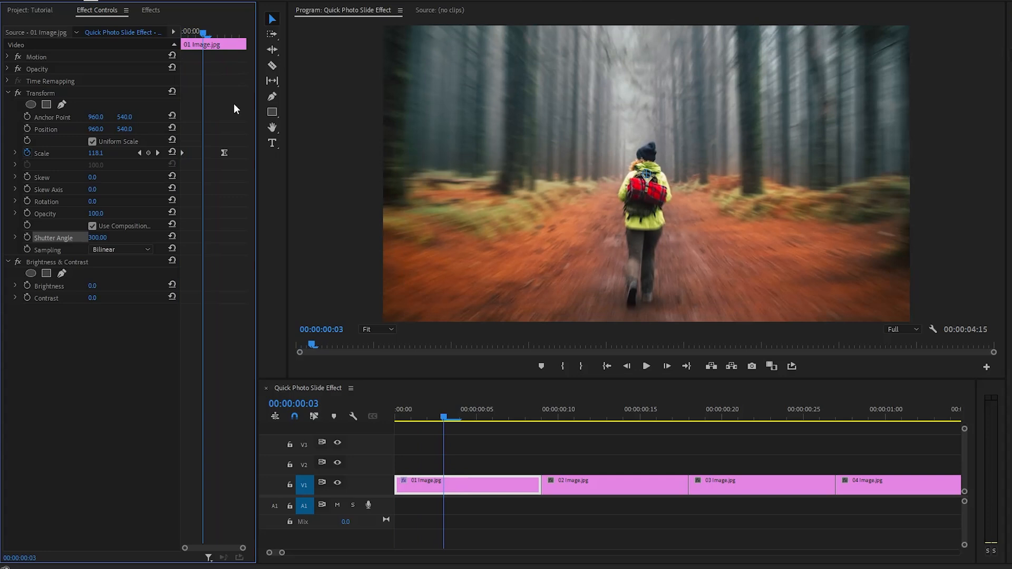
left_click(79, 262)
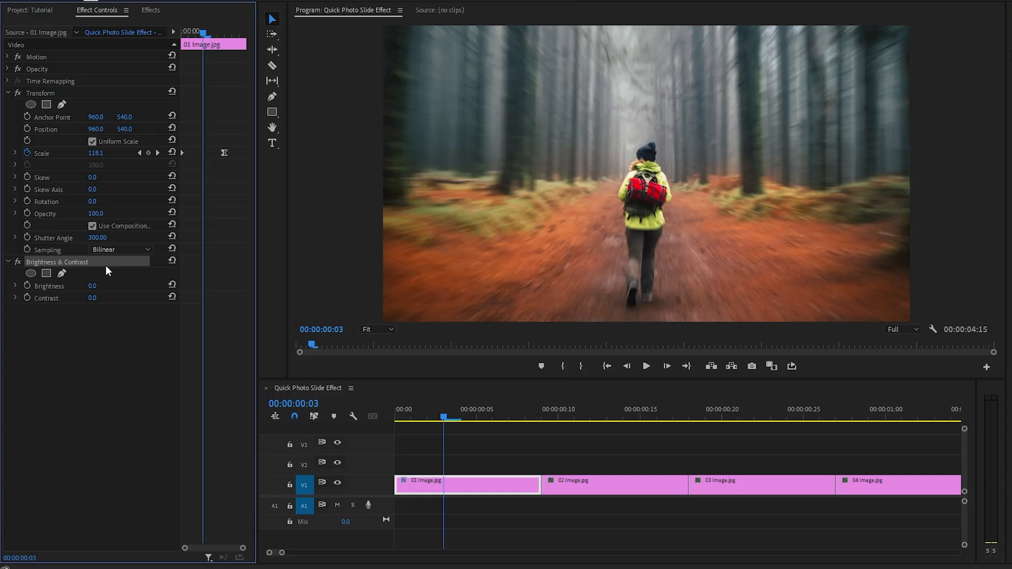
left_click(27, 286)
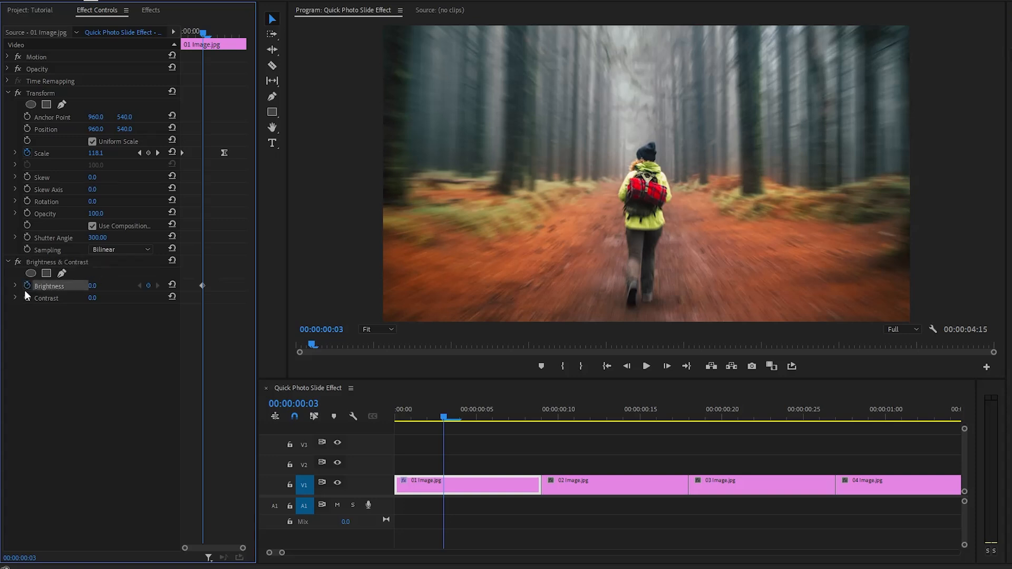
left_click(27, 298)
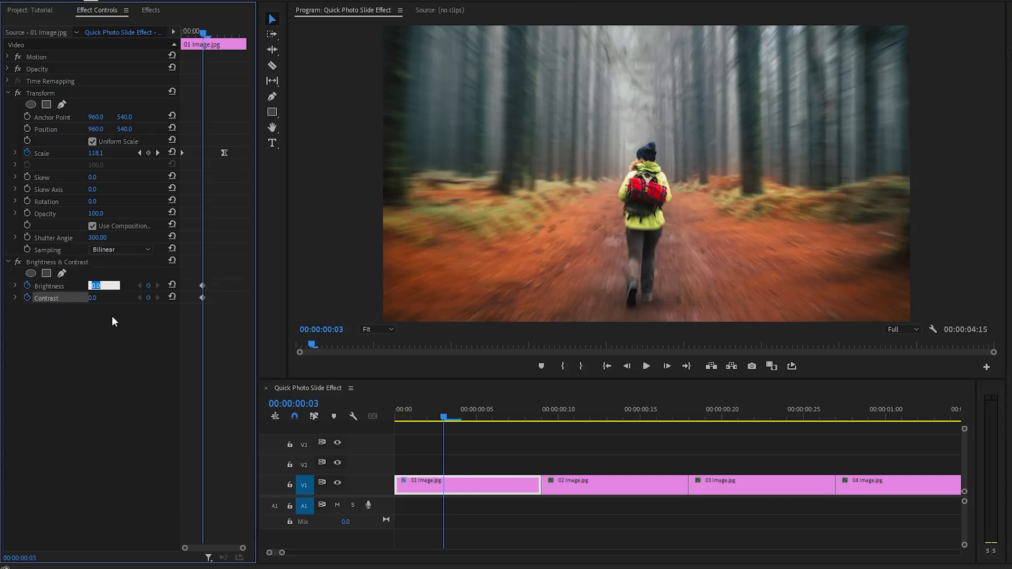
type("50")
key("Return")
key("Tab")
type("50")
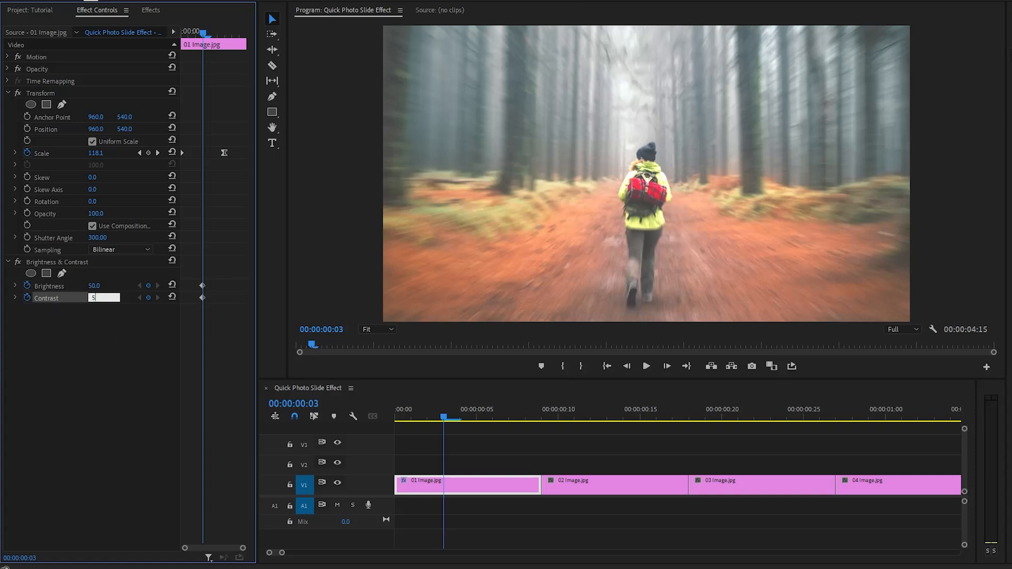
key("Return")
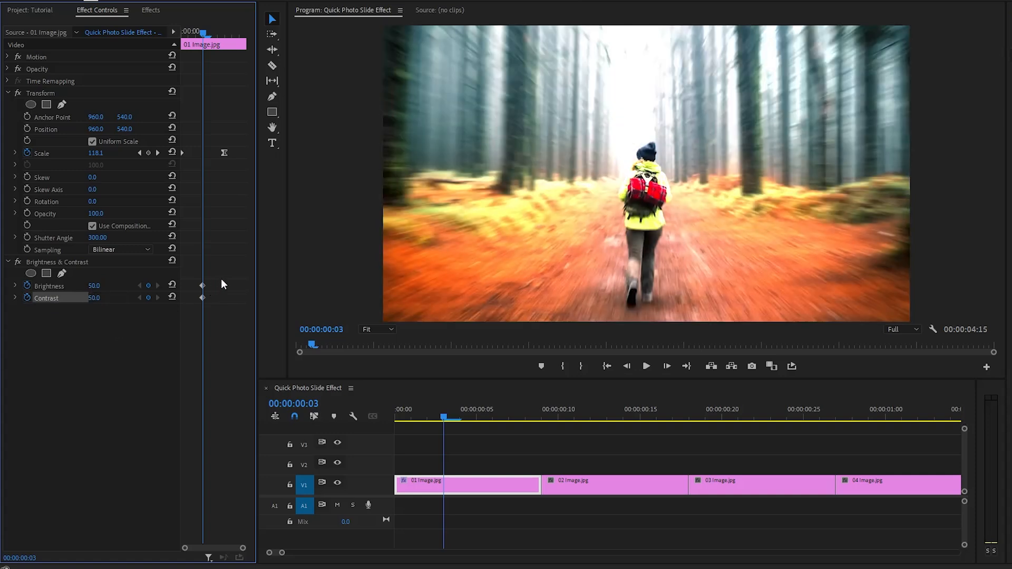
At 00:00:00:06 reset the Brightness and Contrast values to 0, adding keyframes.
left_click_drag(221, 278, 181, 299)
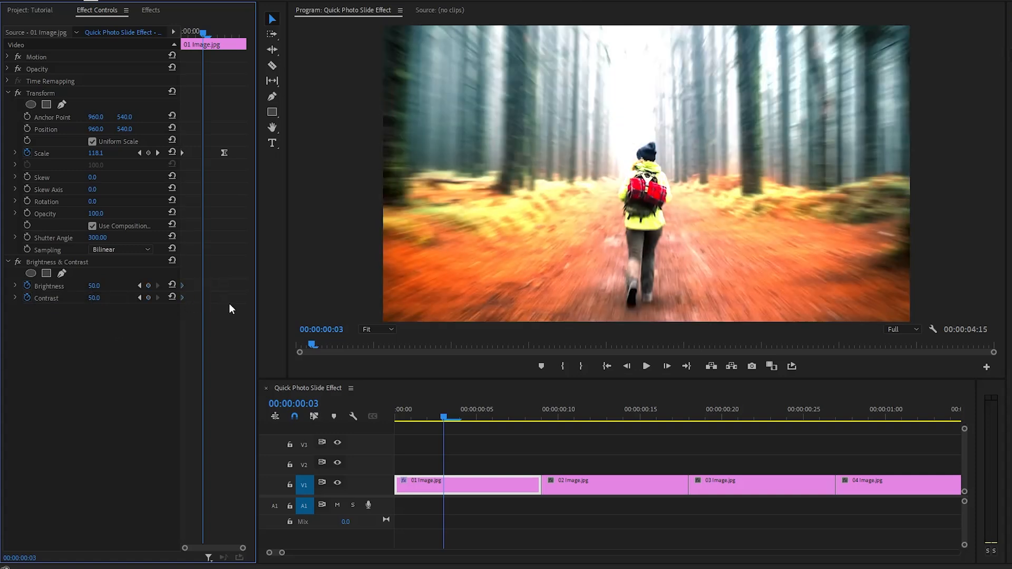
left_click_drag(207, 35, 225, 45)
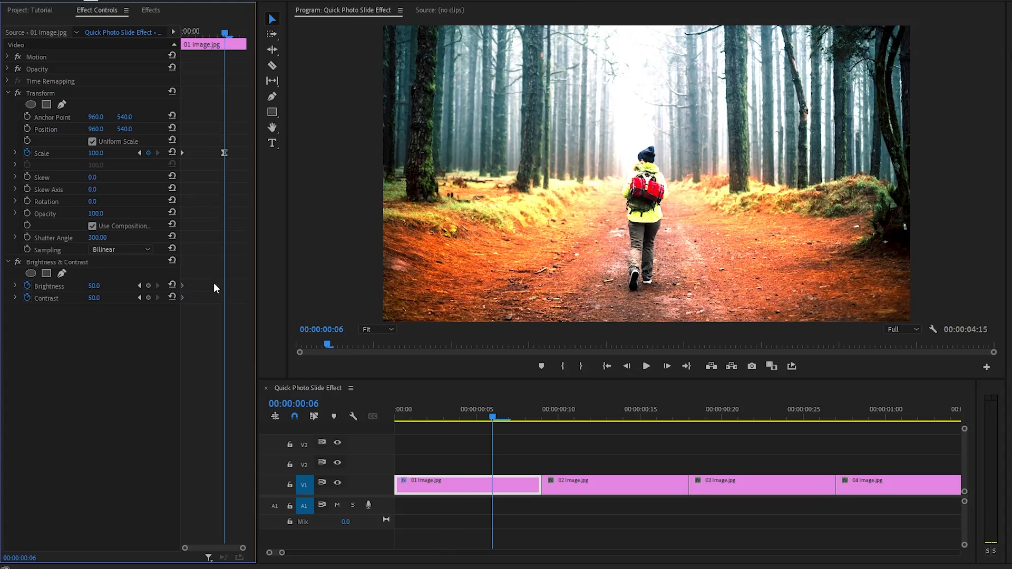
left_click(172, 285)
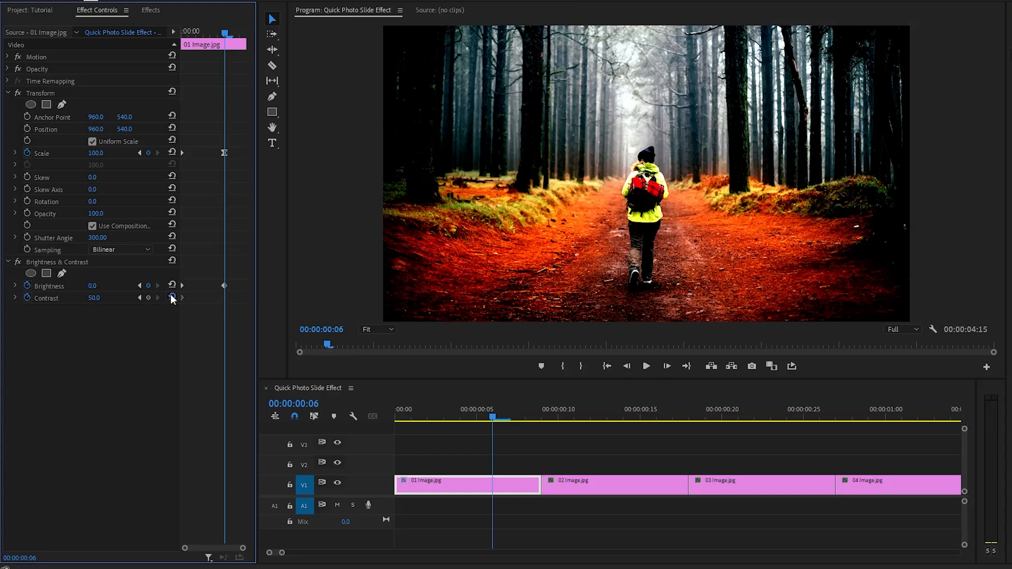
left_click(172, 297)
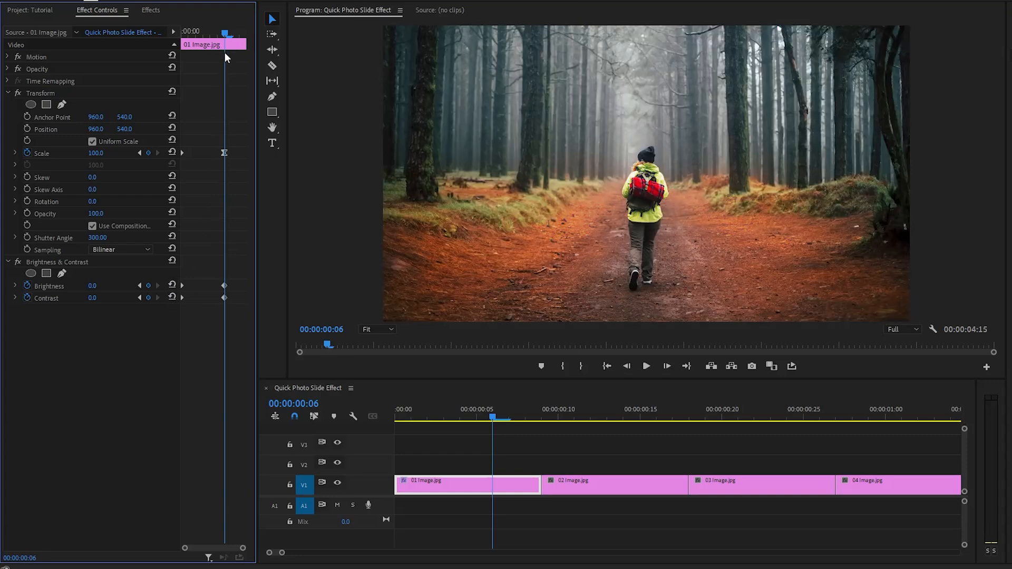
Copy the Transform and Brightness & Contrast effects from the first image and paste them onto all other image clips.
mouse_move(225, 57)
left_mouse_down()
mouse_move(181, 35)
mouse_move(233, 55)
mouse_move(227, 72)
left_mouse_up()
left_click(72, 91)
left_click(56, 261, "ctrl")
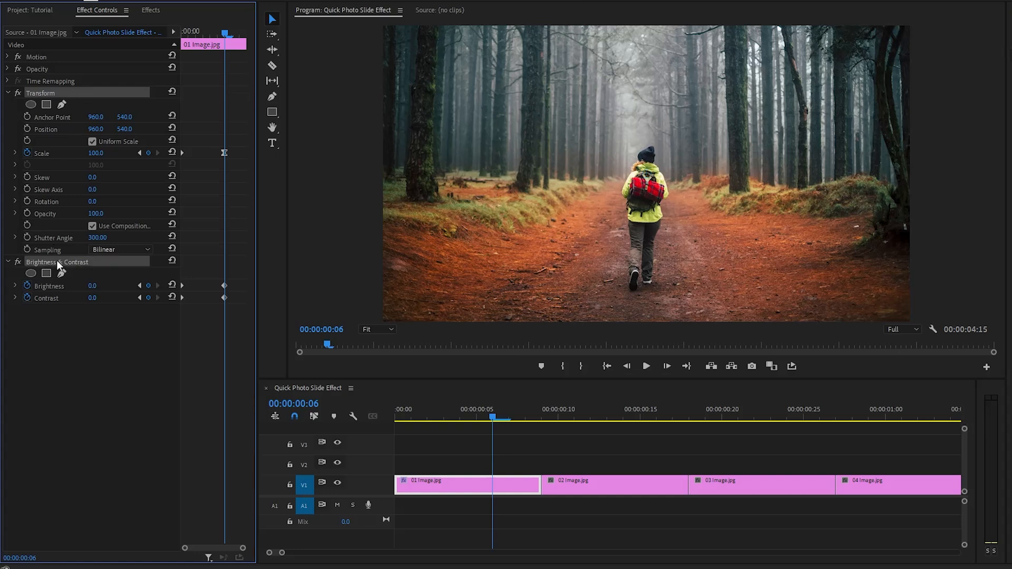
right_click(86, 92)
left_click(113, 157)
left_click_drag(283, 553, 312, 552)
left_click_drag(860, 455, 442, 483)
key("ctrl+v")
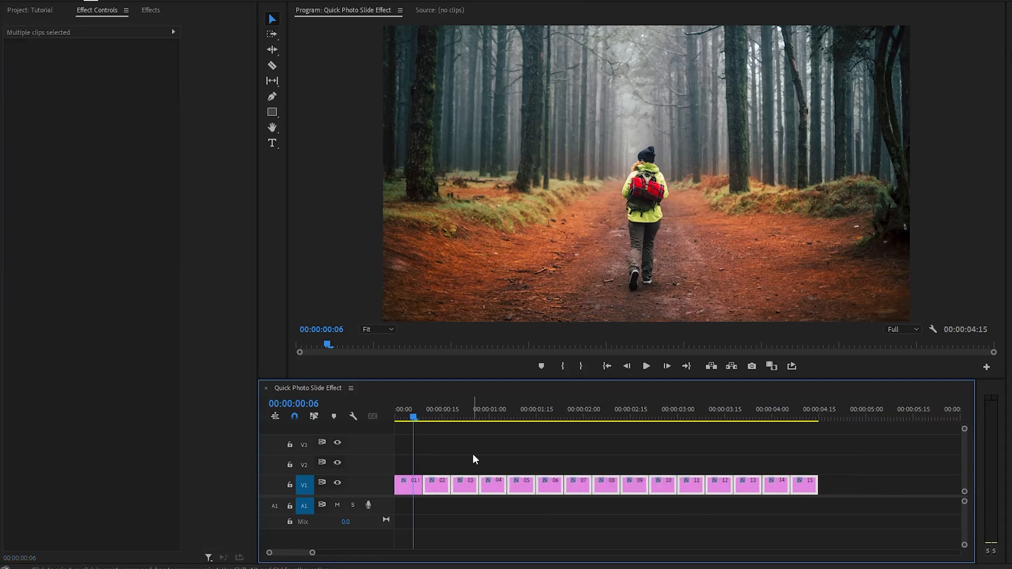
Play the sequence from the start to preview the slide effect.
left_click(473, 454)
left_click_drag(416, 418, 392, 413)
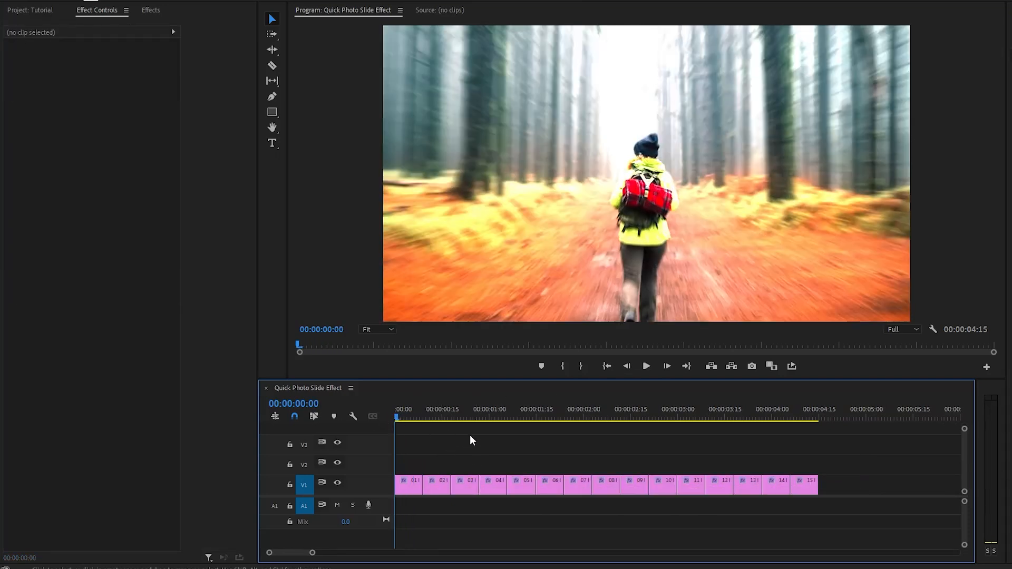
key("space")
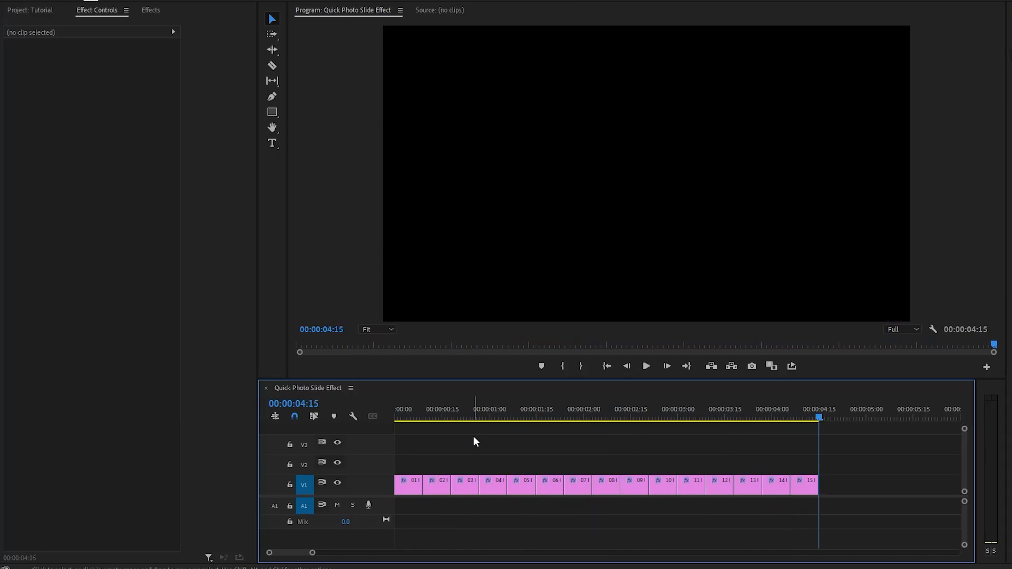
left_click(470, 421)
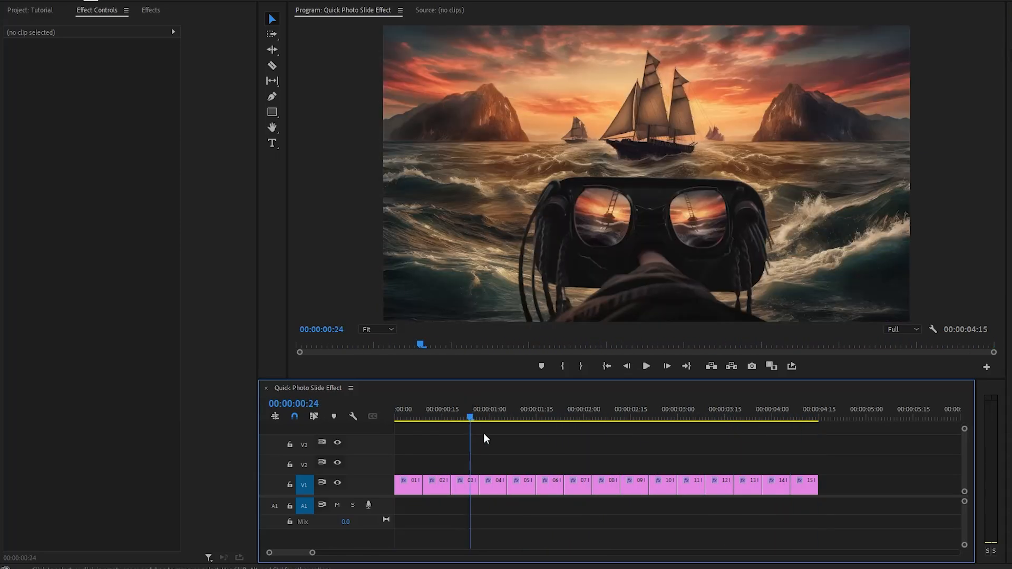
Create a new adjustment layer, place it on V2 above the images and trim its end to match them.
left_click(48, 12)
right_click(54, 200)
mouse_move(155, 249)
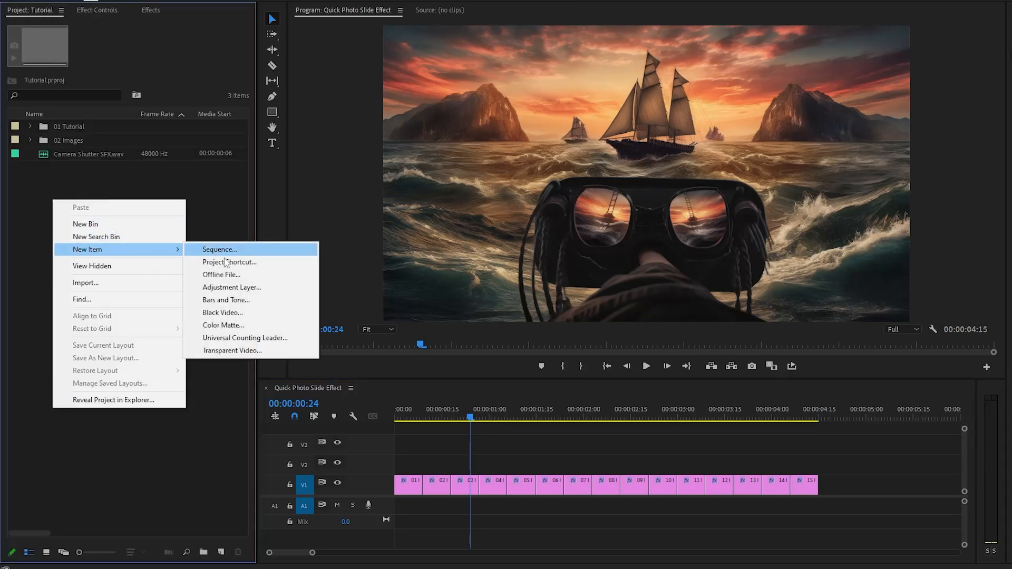
left_click(231, 287)
left_click(574, 313)
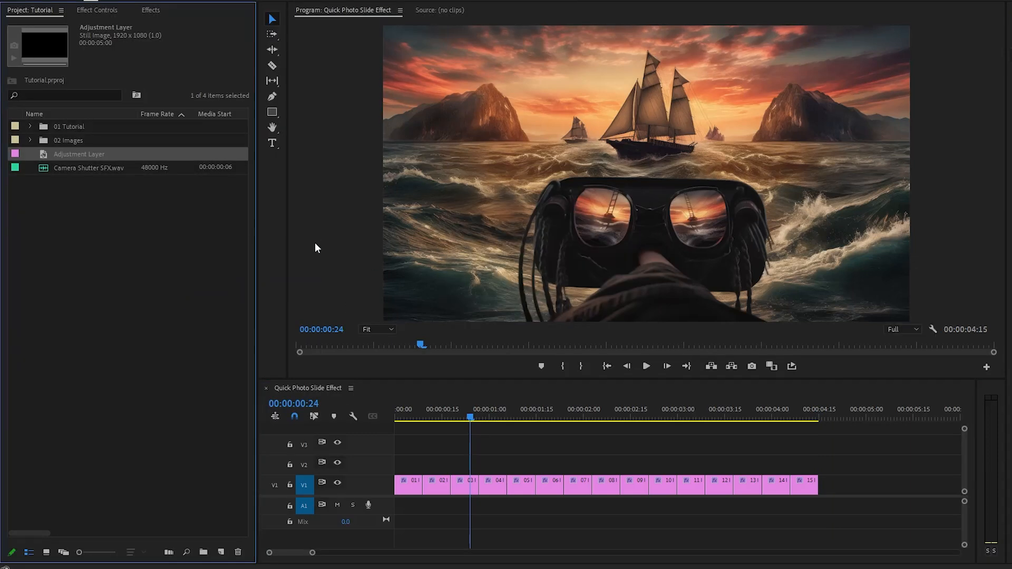
left_click_drag(55, 156, 386, 458)
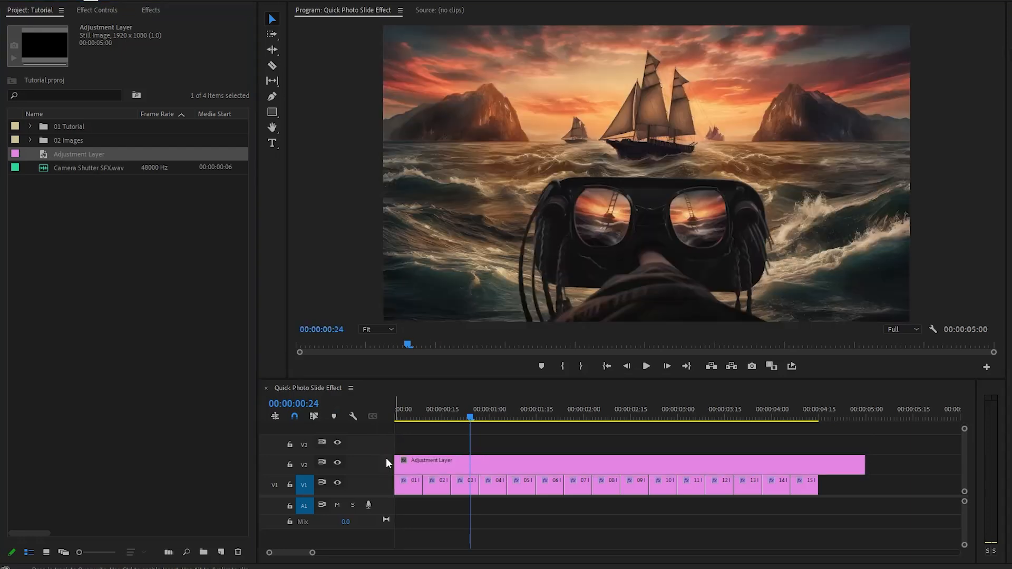
left_click_drag(859, 462, 819, 463)
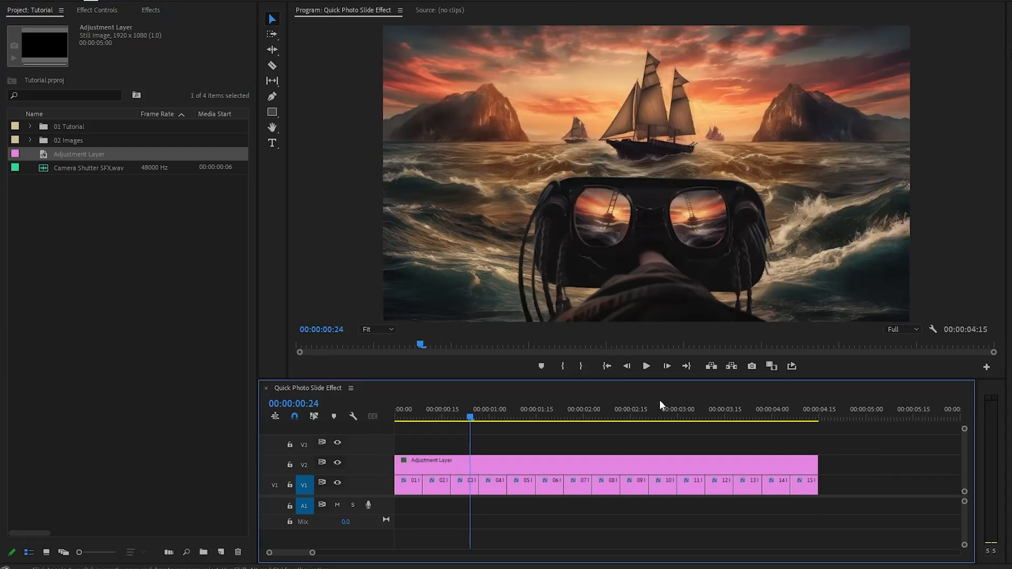
Apply the Lumetri Color effect to the adjustment layer.
left_click(151, 11)
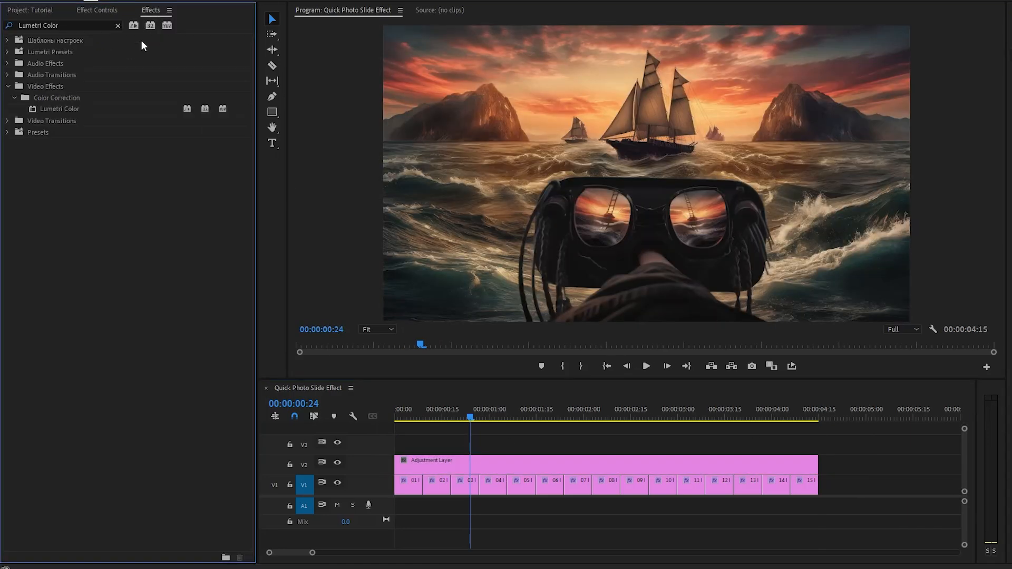
left_click(80, 109)
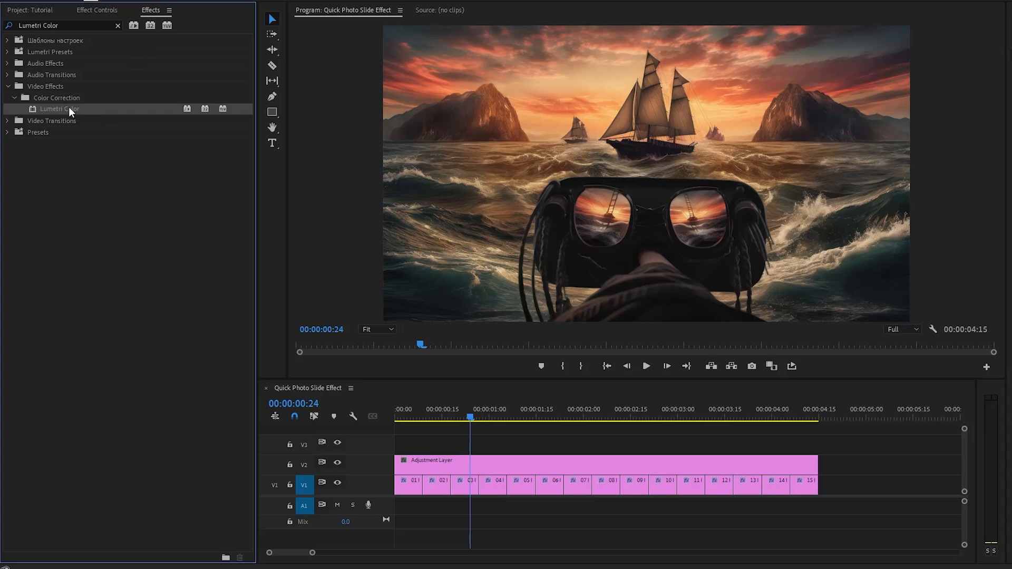
left_click_drag(69, 106, 440, 462)
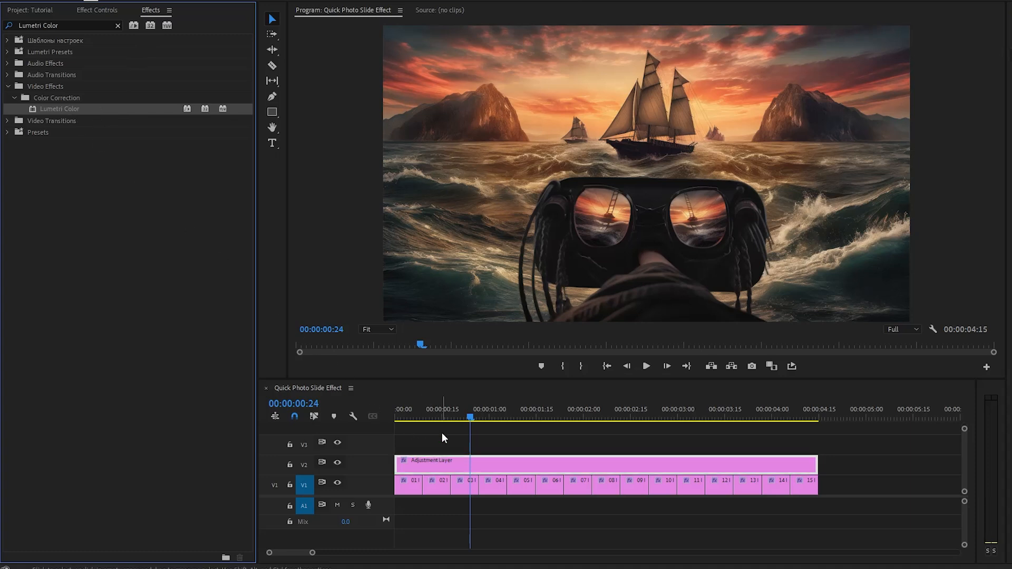
Set the Lumetri Creative Look to Fuji ETERNA 250D Fuji 3510 (by Adobe).
left_click(112, 10)
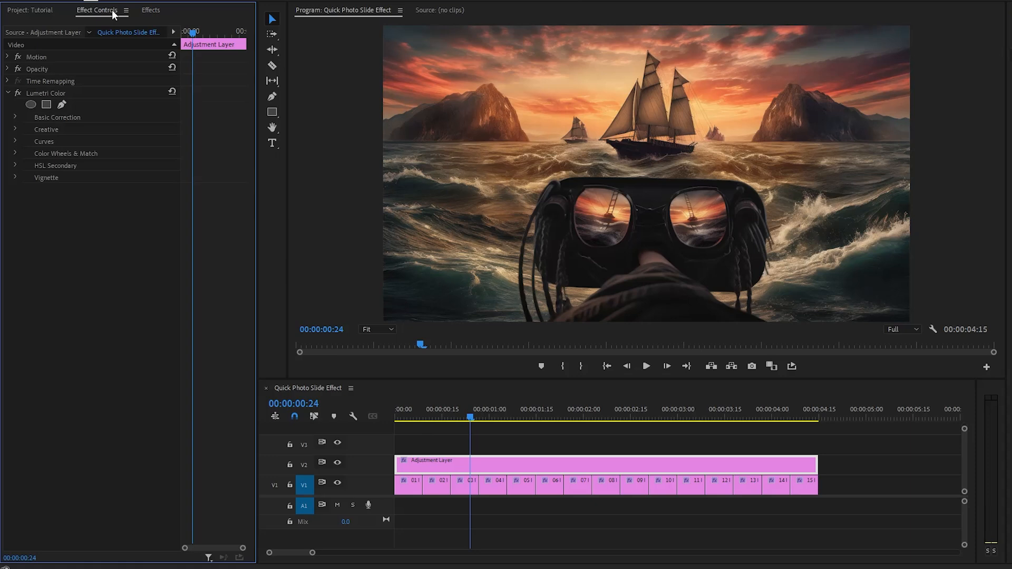
left_click(15, 130)
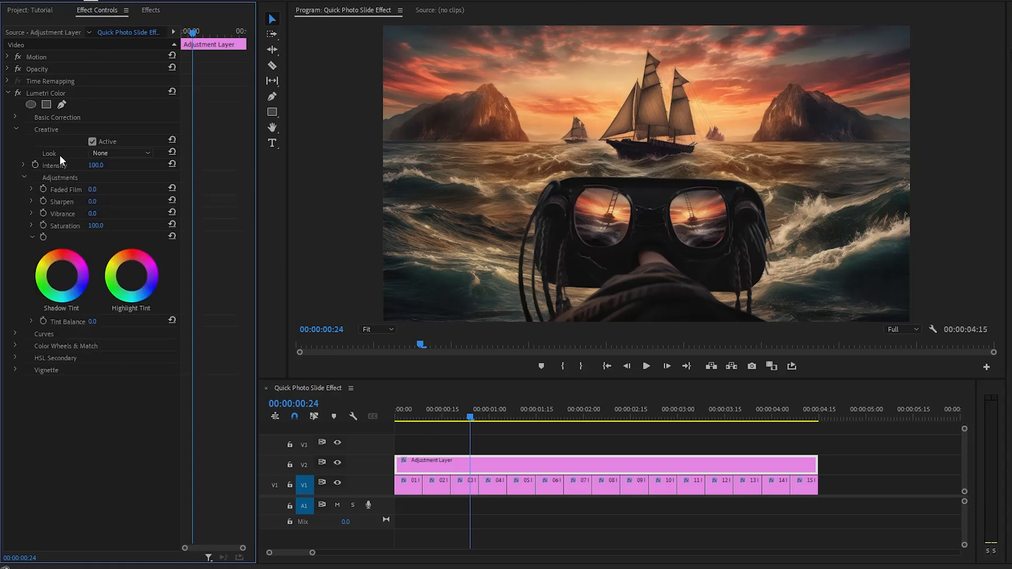
left_click(119, 154)
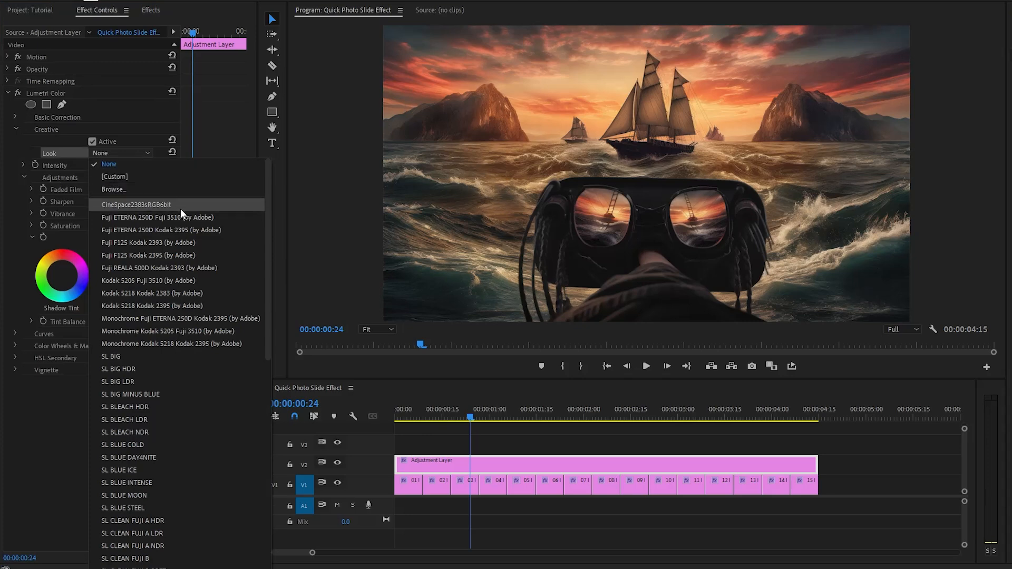
left_click(230, 217)
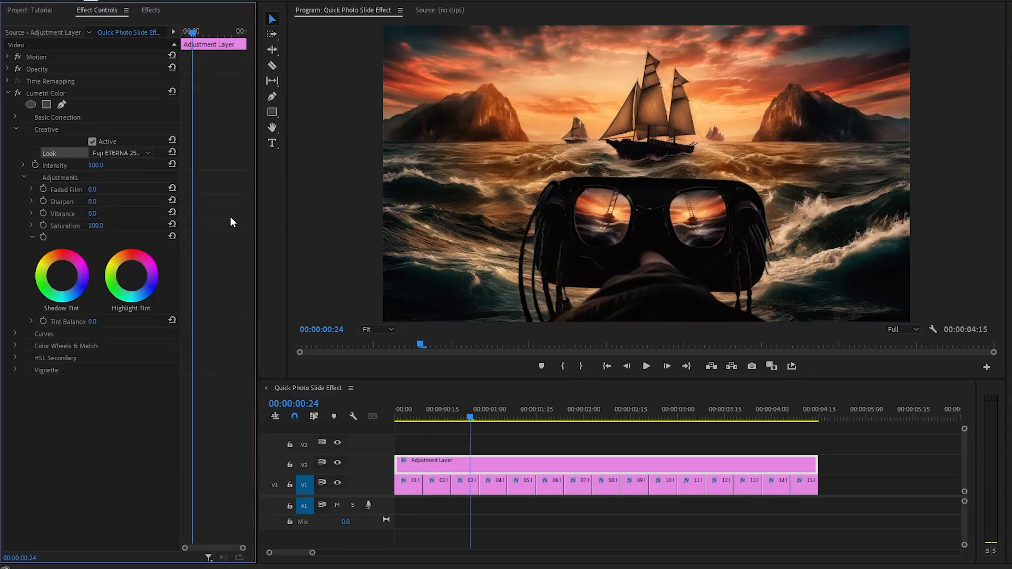
Create a black color matte named Film Frame and place it on V3, trimmed to the sequence end.
left_click(49, 13)
left_click(57, 204)
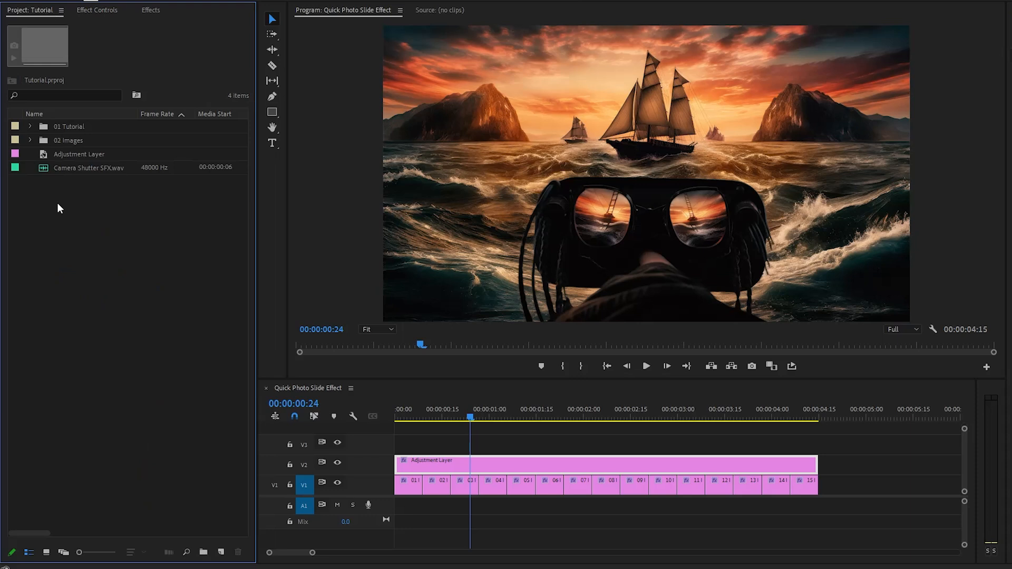
right_click(57, 203)
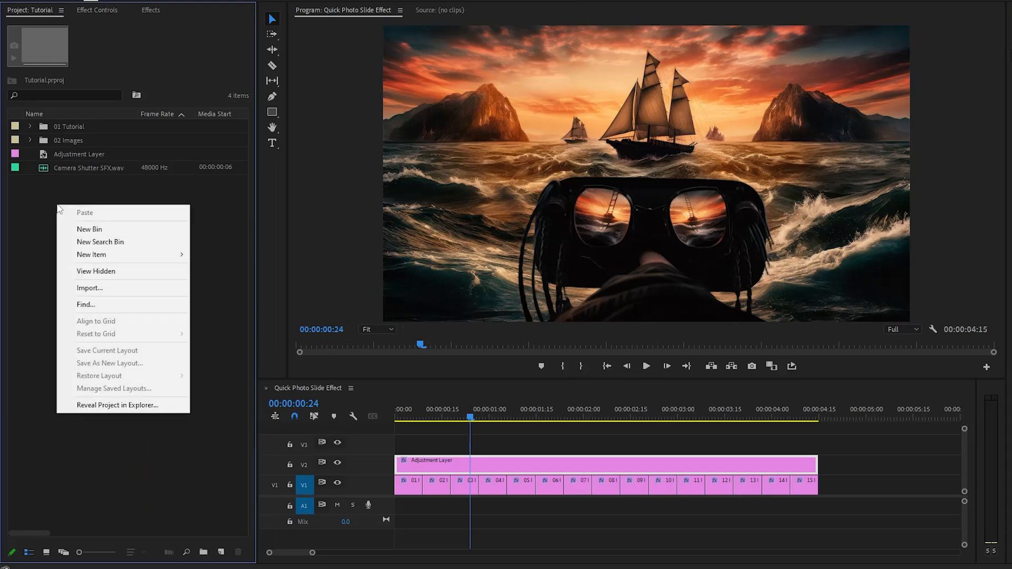
mouse_move(129, 255)
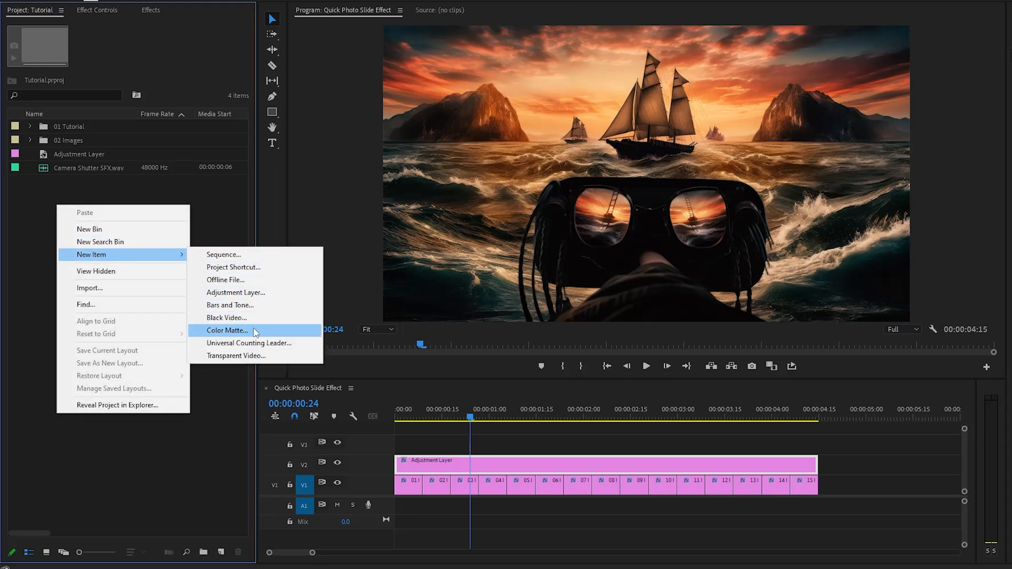
left_click(316, 331)
left_click(567, 312)
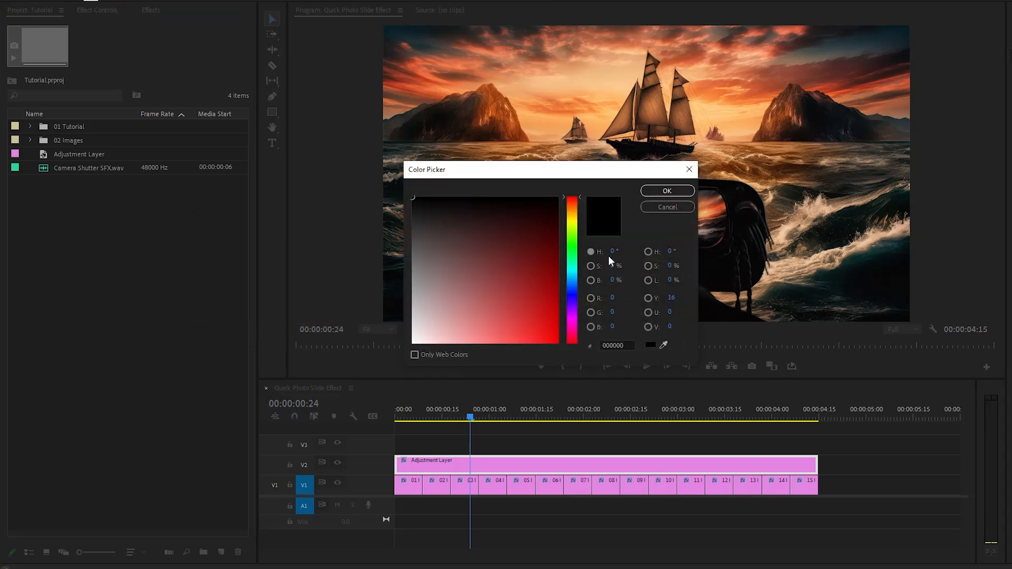
left_click(650, 193)
type("Film Frame")
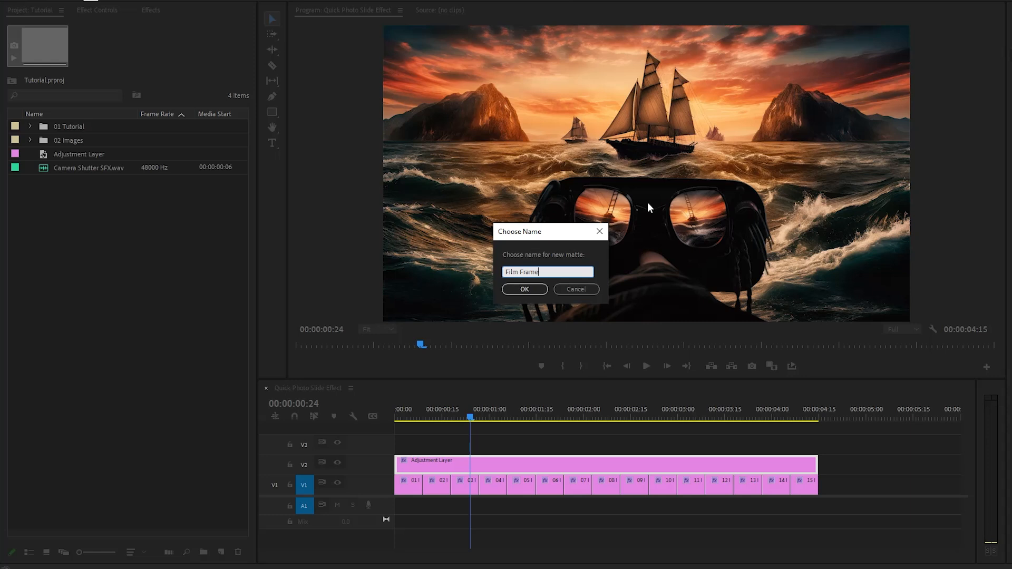
left_click(533, 290)
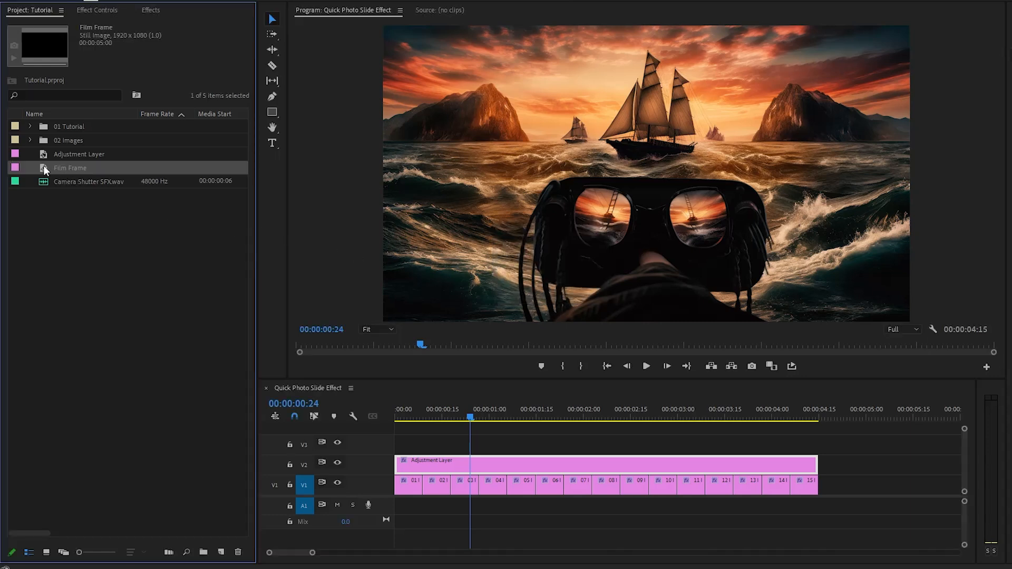
left_click_drag(43, 165, 403, 446)
left_click_drag(872, 448, 818, 448)
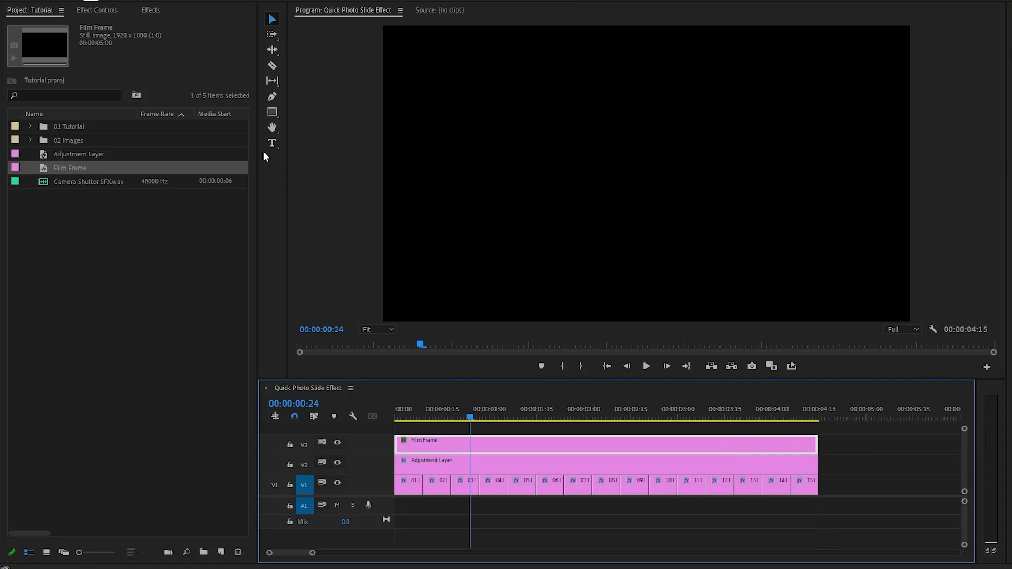
Add a 4-point polygon opacity mask to Film Frame, enlarge it to nearly fill the frame, and invert it.
left_click(113, 9)
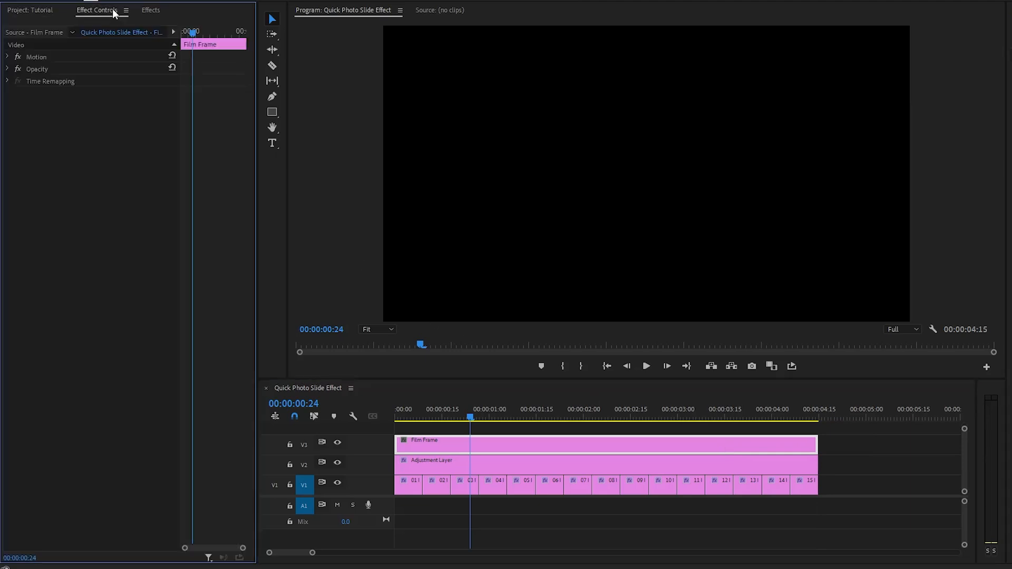
left_click(48, 69)
left_click(7, 69)
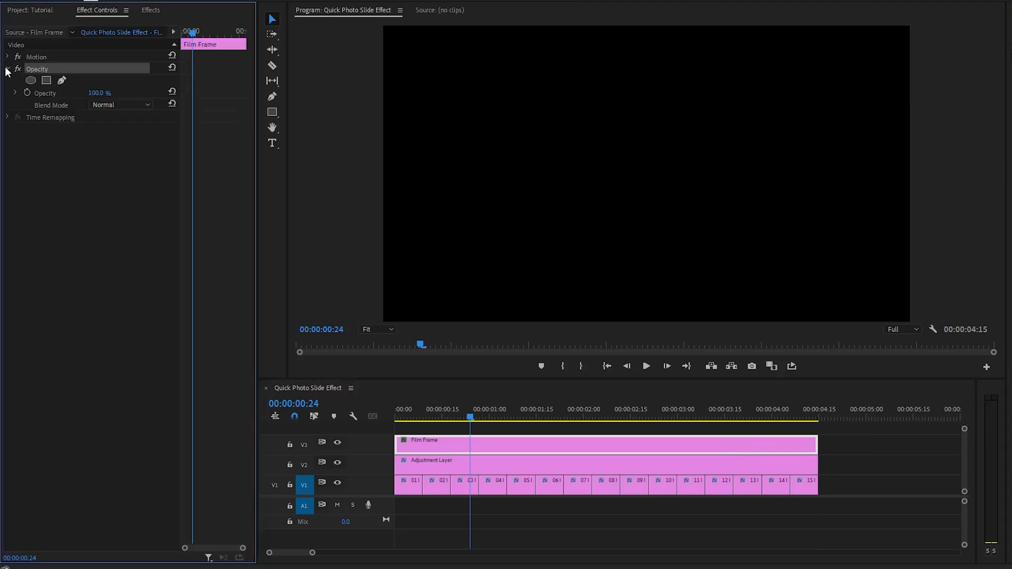
left_click(46, 81)
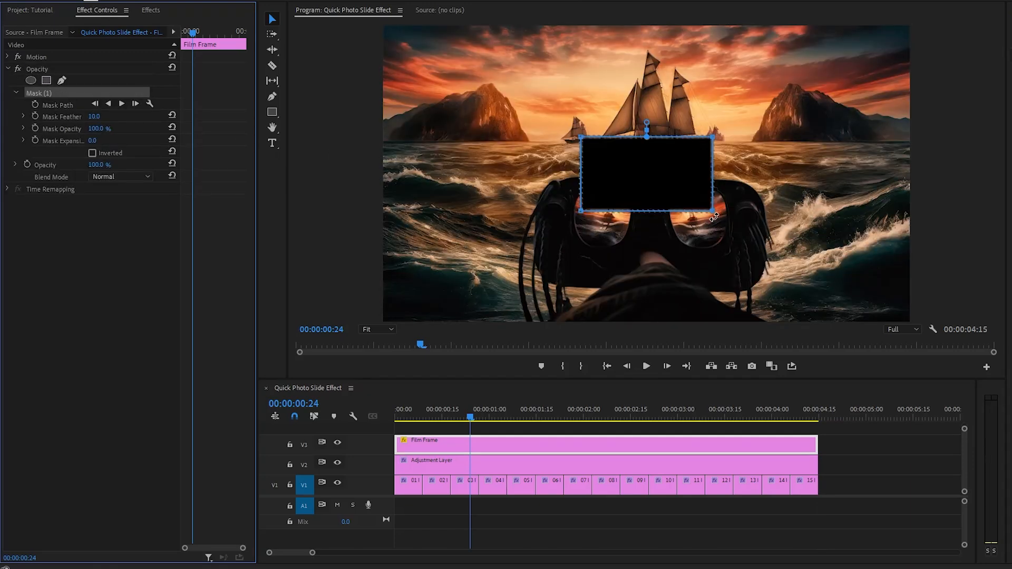
left_click_drag(715, 216, 850, 311)
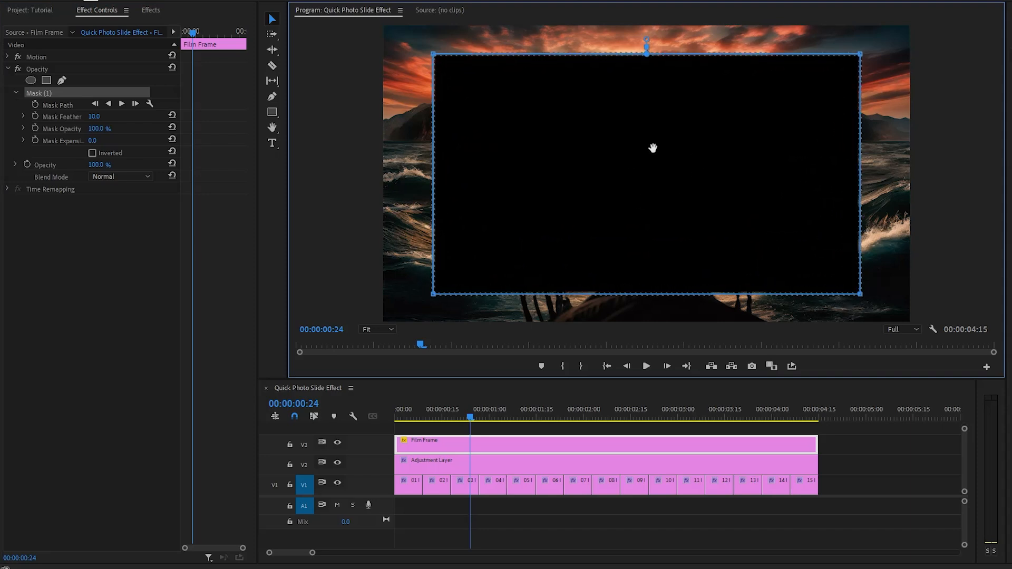
left_click(114, 153)
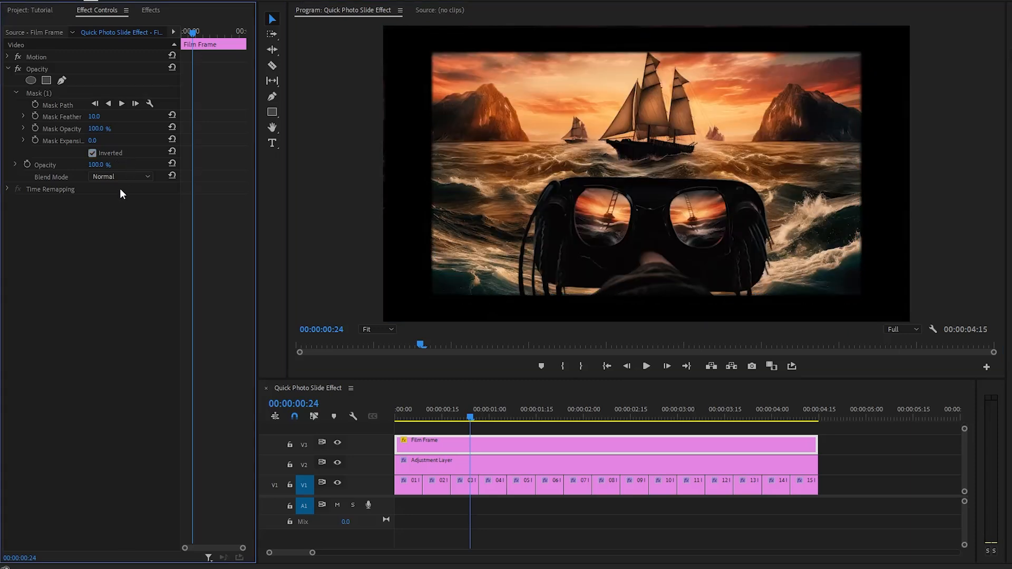
Set the Film Frame mask's Mask Expansion to 20.
left_click(62, 141)
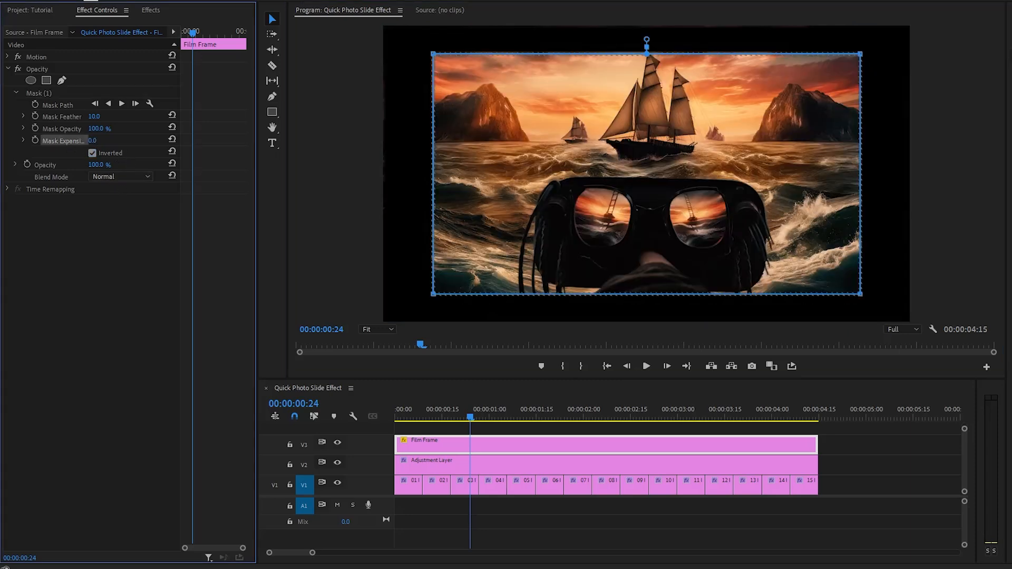
left_click_drag(92, 140, 103, 141)
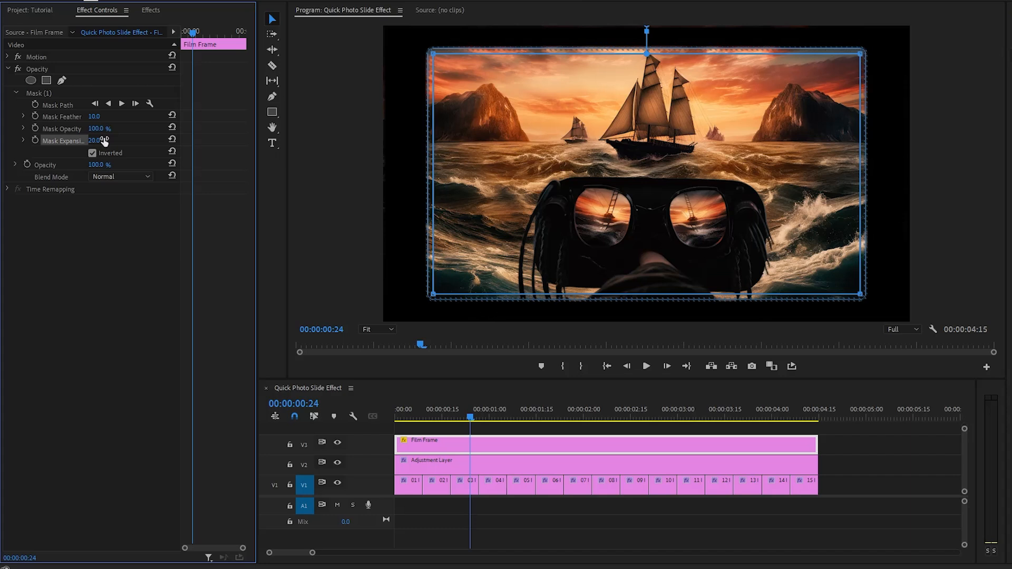
left_click(115, 214)
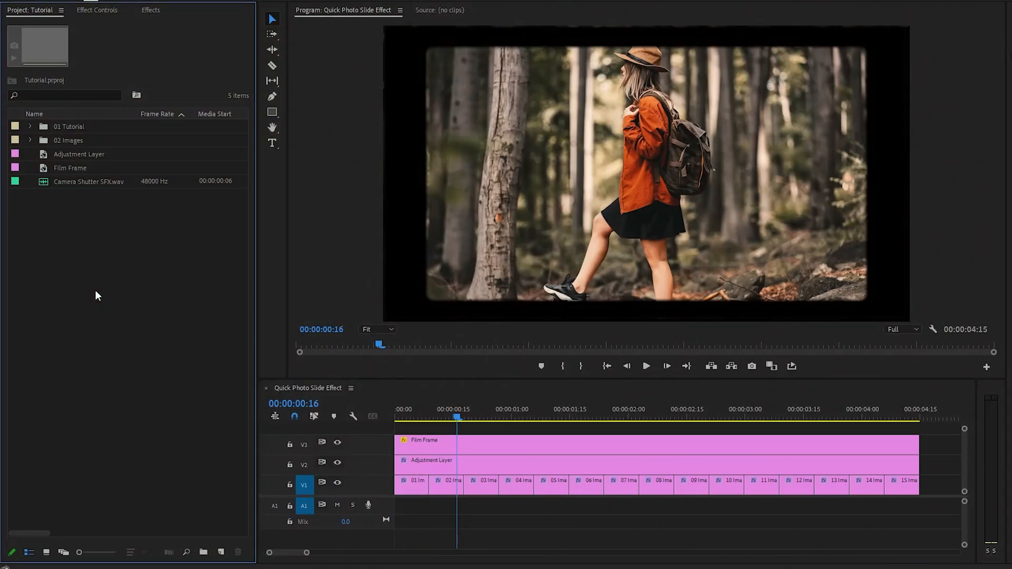
Place copies of Camera Shutter SFX.wav on the audio track at each cut between image clips.
left_click_drag(77, 182, 463, 508)
left_click_drag(464, 508, 571, 509, "alt")
left_click_drag(570, 510, 606, 510, "alt")
left_click_drag(606, 510, 641, 509, "alt")
left_click_drag(641, 508, 676, 507, "alt")
left_click_drag(677, 507, 815, 507, "alt")
left_click_drag(816, 507, 850, 507, "alt")
left_click_drag(851, 508, 884, 507, "alt")
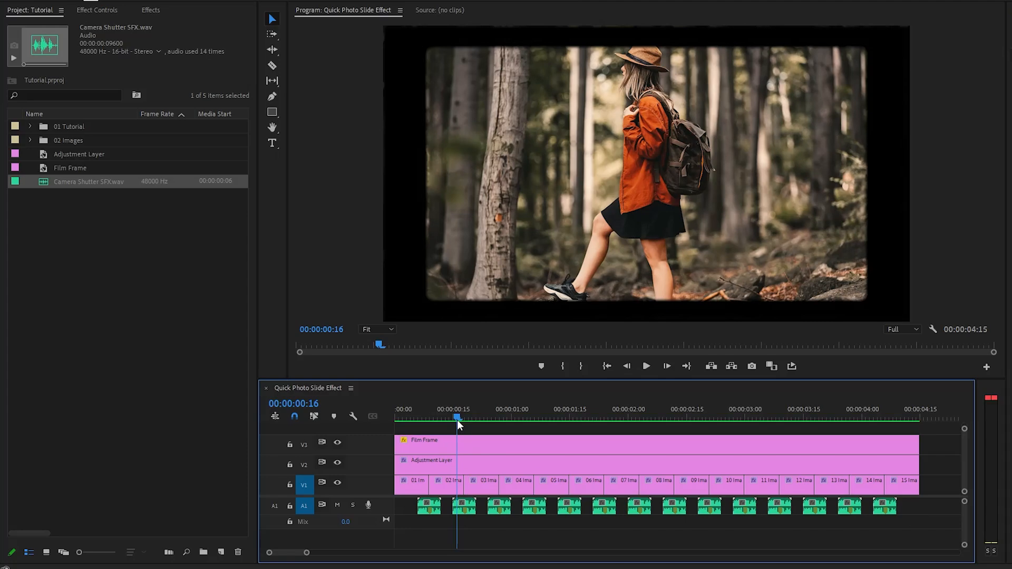
Play the finished sequence from the start to review it.
left_click_drag(457, 420, 395, 428)
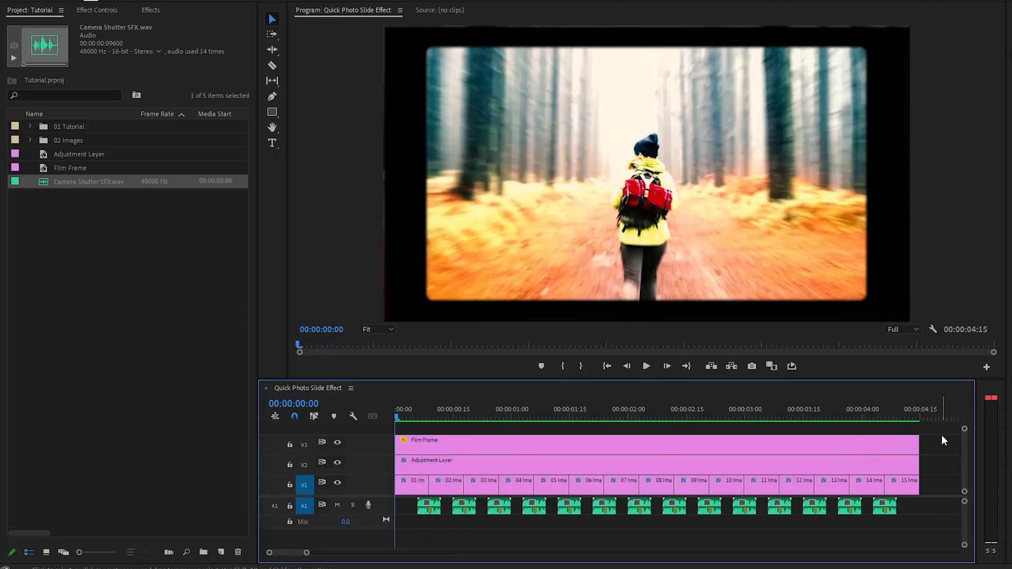
key("space")
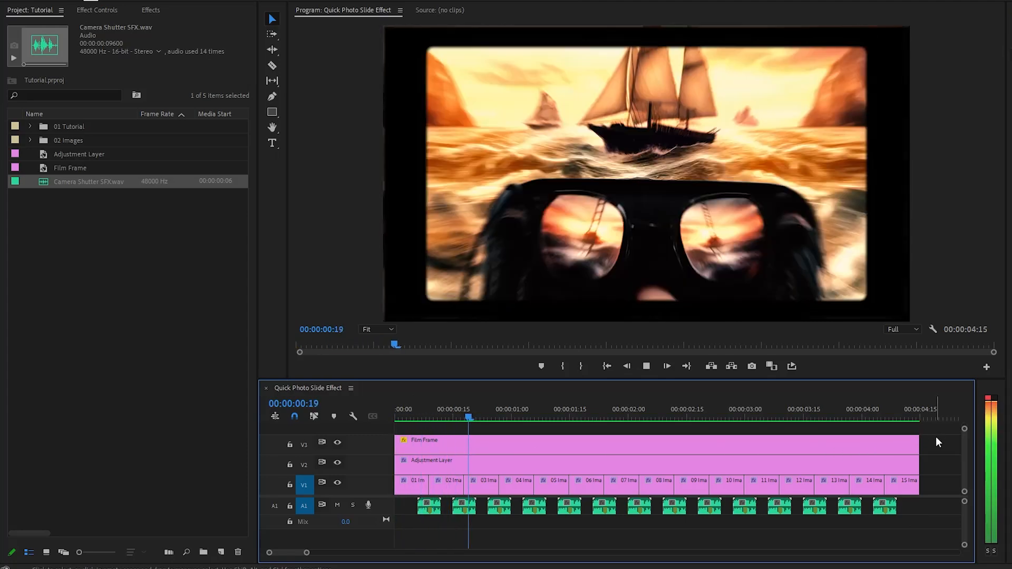